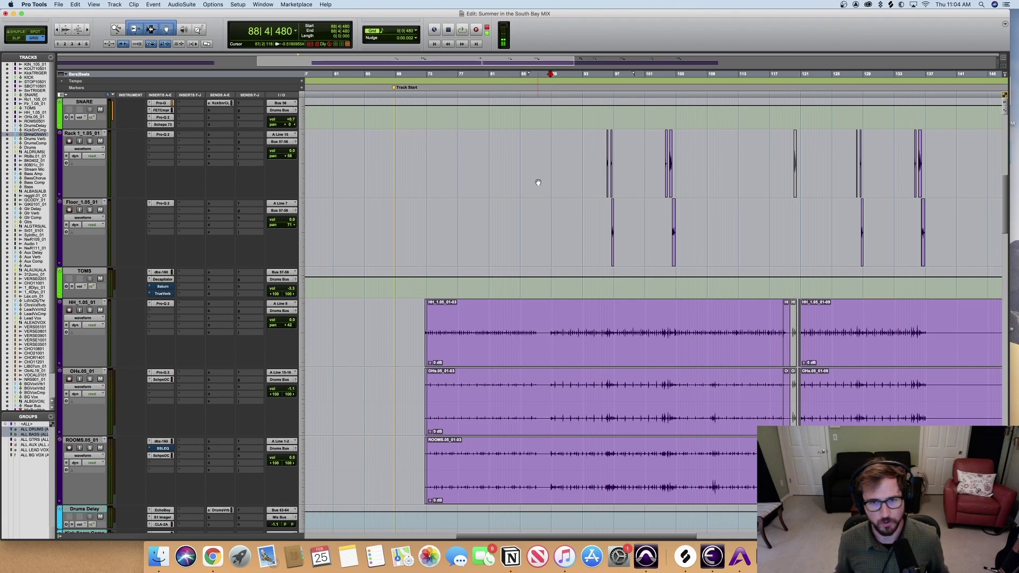
Play back the song from bar 88, toggling the ALL DRUMS solo to audition the drums.
{"action": "key", "text": "space"}
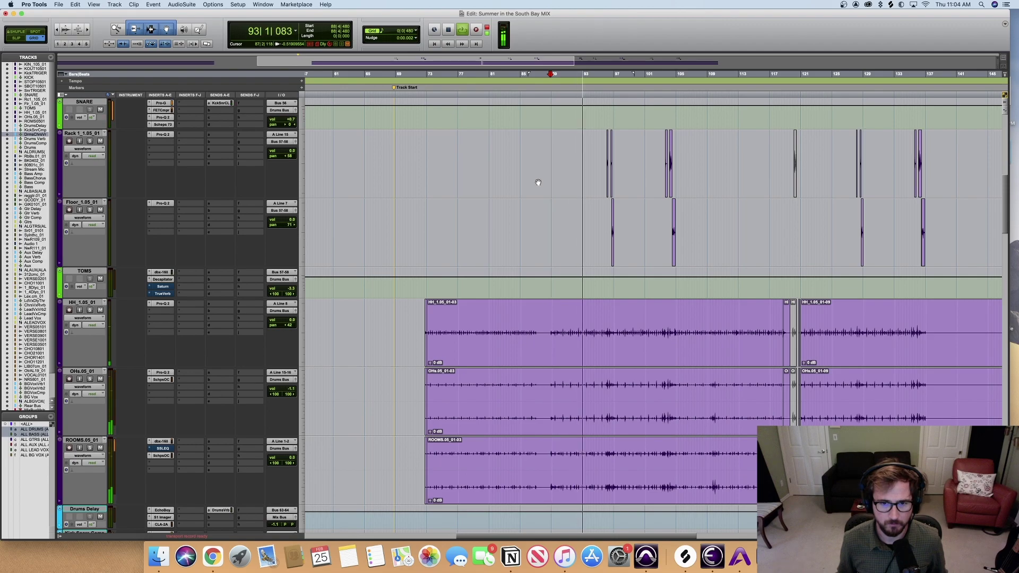
{"action": "scroll", "coordinate": [450, 321], "scroll_direction": "down", "scroll_amount": 10}
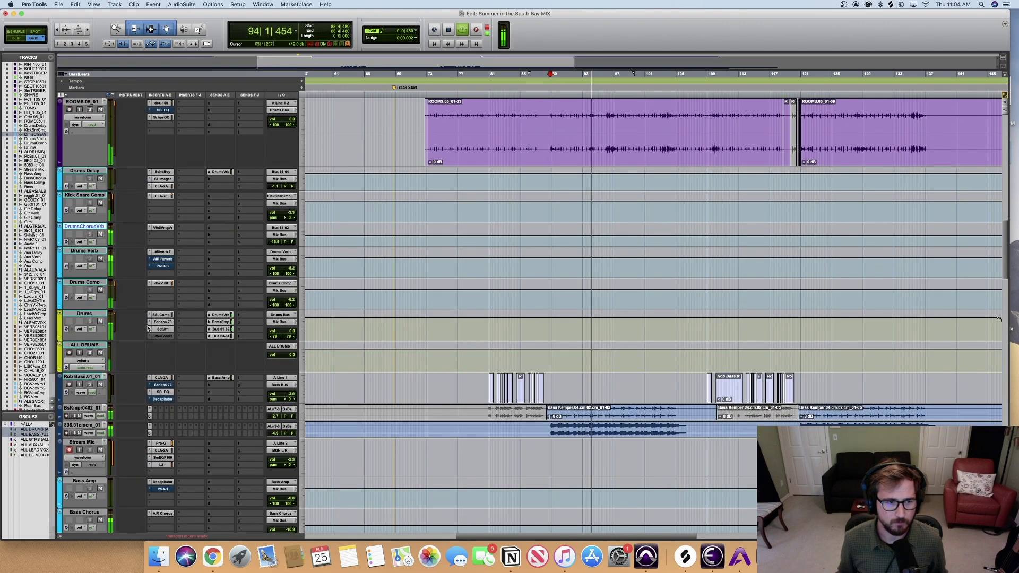
{"action": "left_click", "coordinate": [89, 353]}
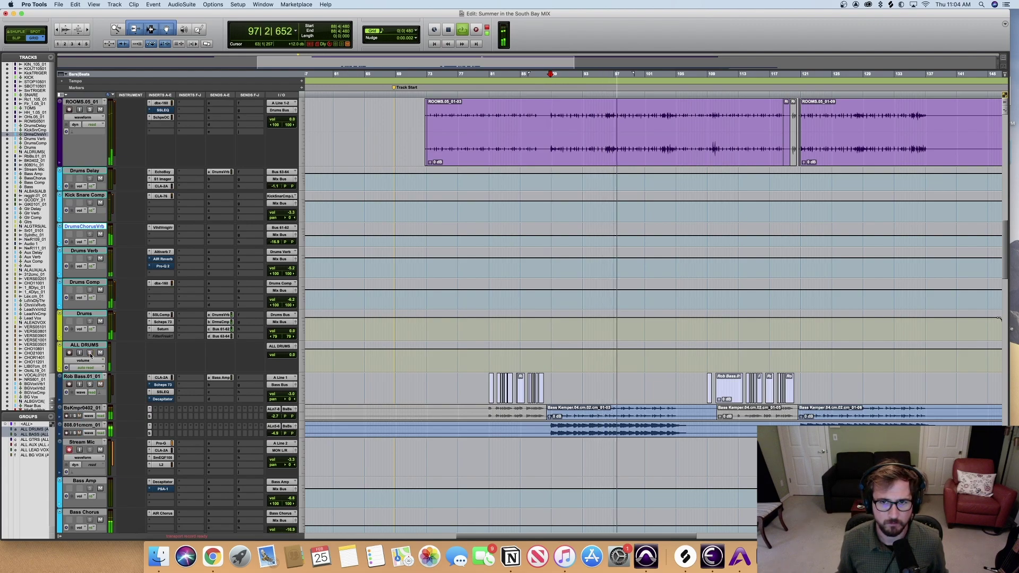
{"action": "scroll", "coordinate": [242, 323], "scroll_direction": "up", "scroll_amount": 5}
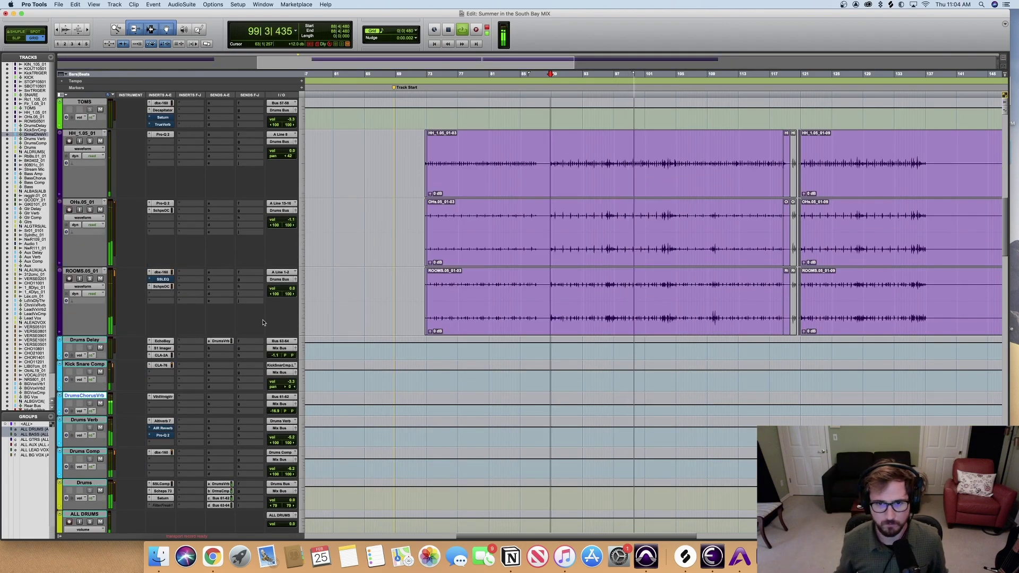
{"action": "key", "text": "space"}
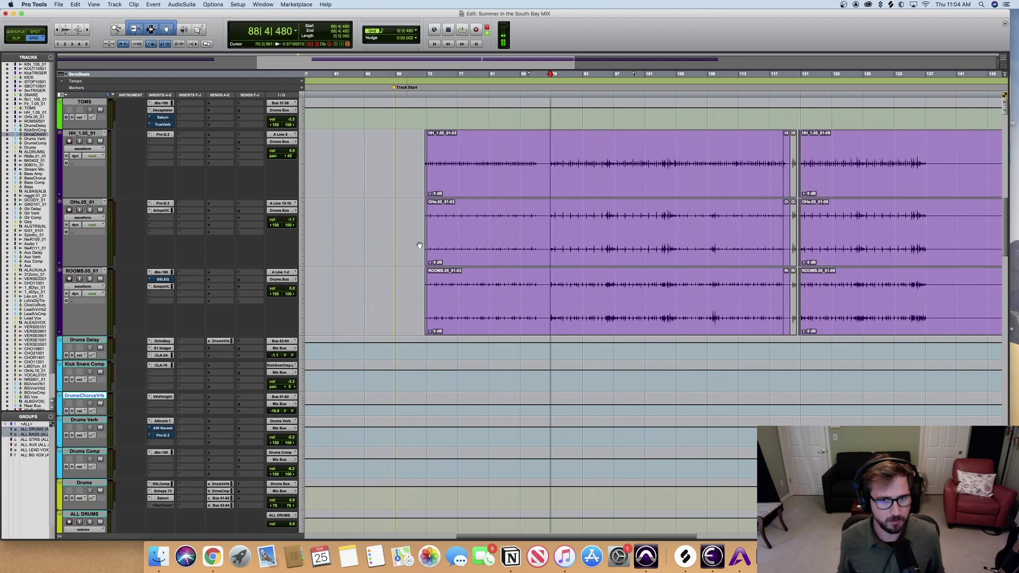
Bring up the Mix window and solo the ALL DRUMS VCA master.
{"action": "scroll", "coordinate": [418, 247], "scroll_direction": "up", "scroll_amount": 2}
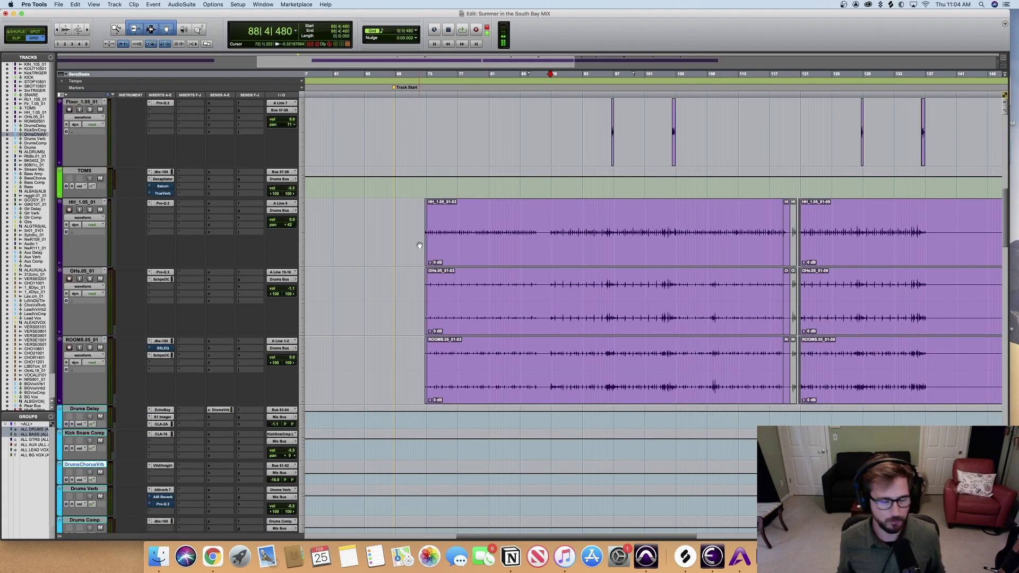
{"action": "scroll", "coordinate": [451, 234], "scroll_direction": "up", "scroll_amount": 2}
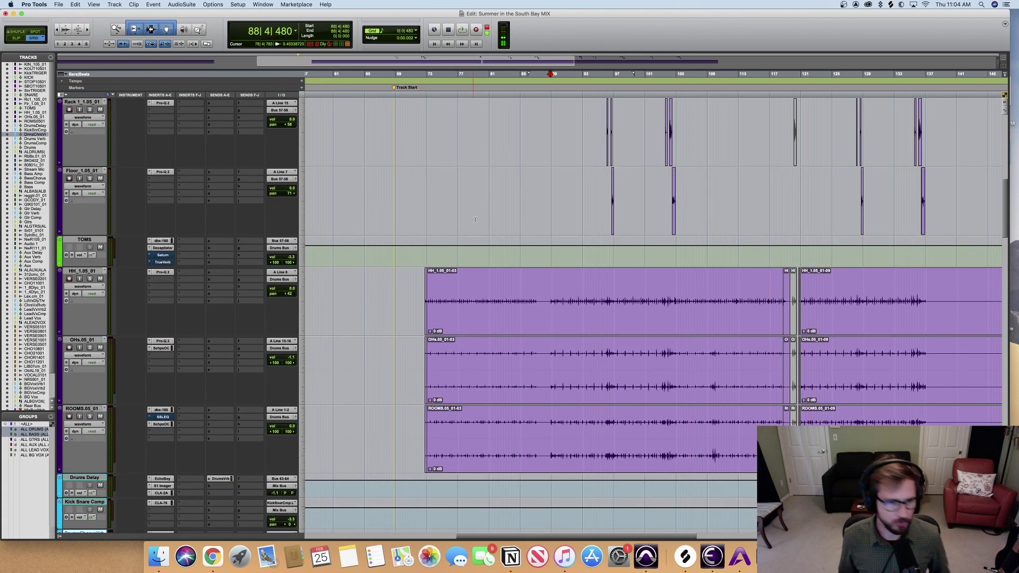
{"action": "scroll", "coordinate": [475, 219], "scroll_direction": "up", "scroll_amount": 1}
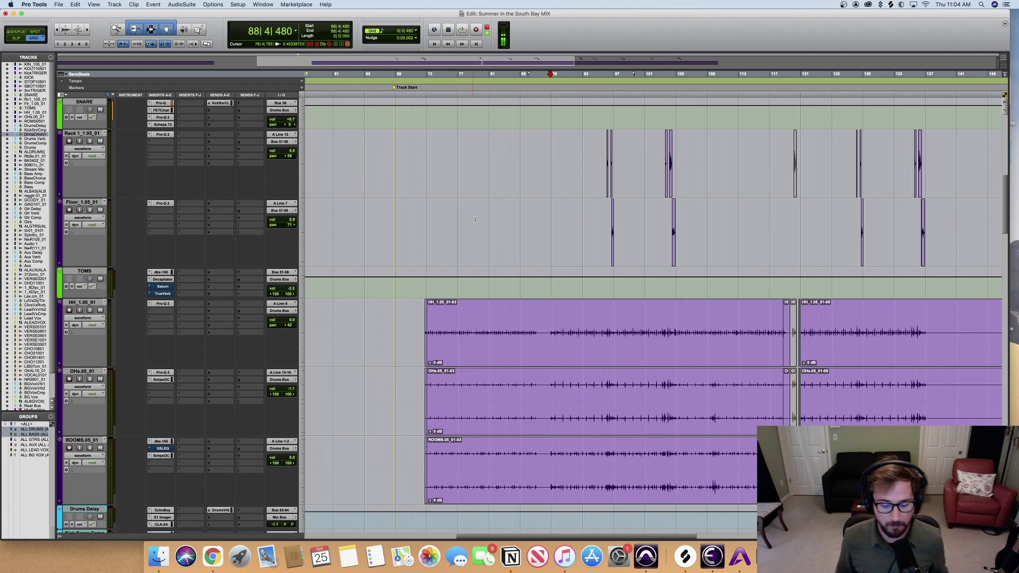
{"action": "key", "text": "super+equal"}
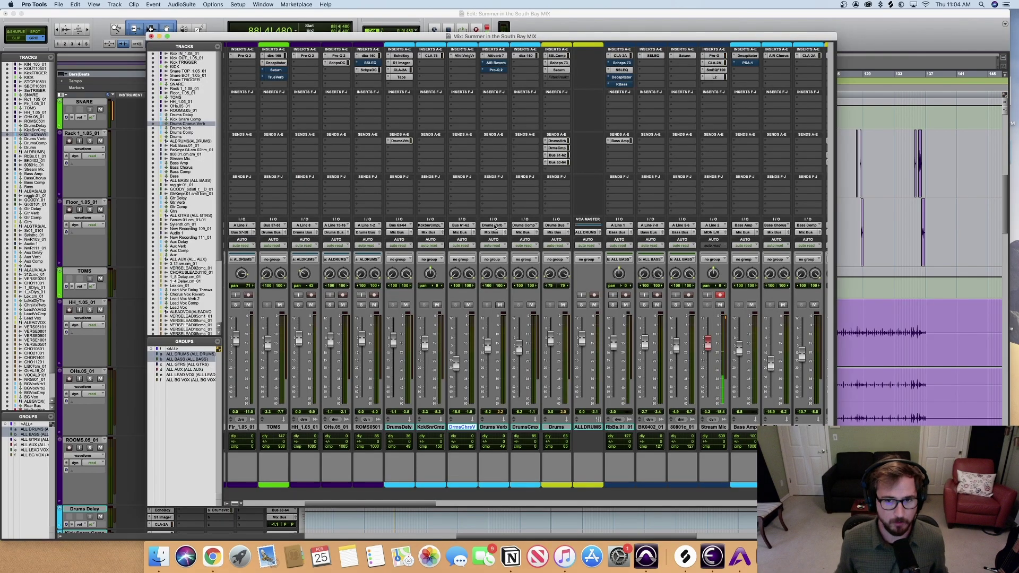
{"action": "scroll", "coordinate": [470, 186], "scroll_direction": "left", "scroll_amount": 1}
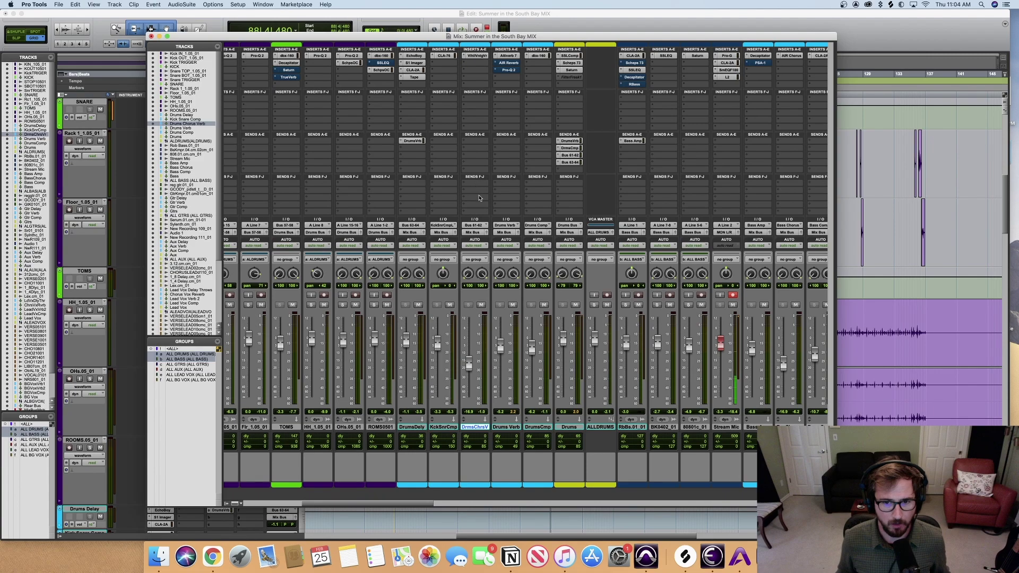
{"action": "left_click", "coordinate": [593, 306]}
Mute the parallel drum return channels, including Kick Snare Comp and Drums Comp.
{"action": "scroll", "coordinate": [566, 231], "scroll_direction": "left", "scroll_amount": 5}
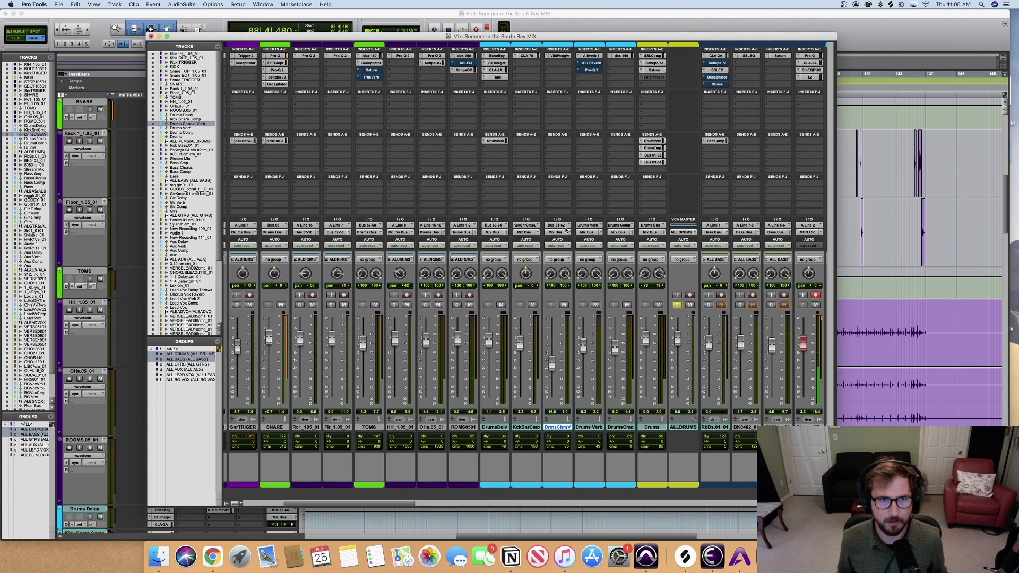
{"action": "scroll", "coordinate": [566, 231], "scroll_direction": "right", "scroll_amount": 2}
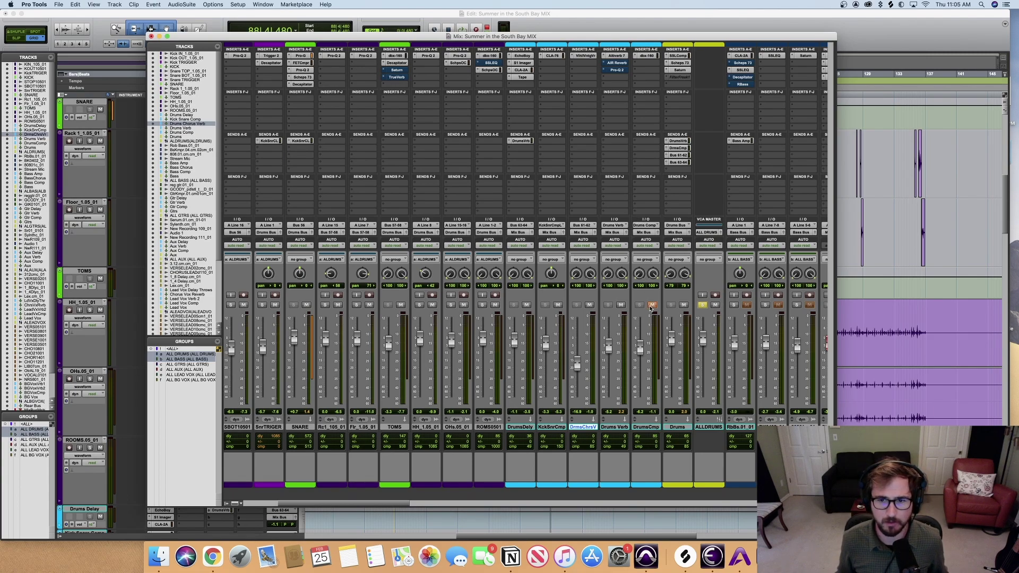
{"action": "left_click", "coordinate": [559, 306]}
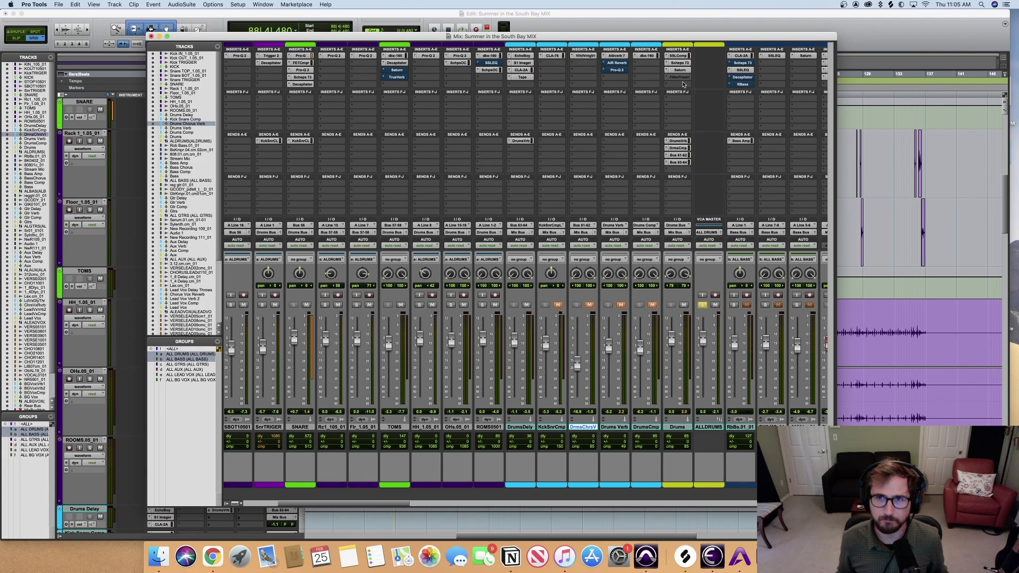
Bypass the SSLComp, Scheps 73 and Saturn inserts on the Drums bus and play back the unprocessed drums.
{"action": "left_click_drag", "start_coordinate": [686, 70], "coordinate": [684, 59]}
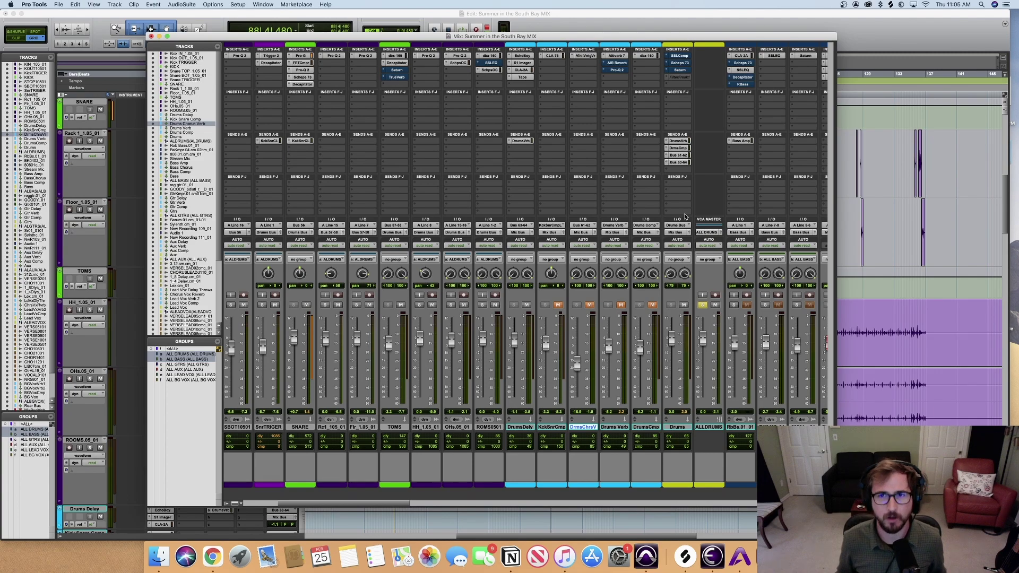
{"action": "key", "text": "space"}
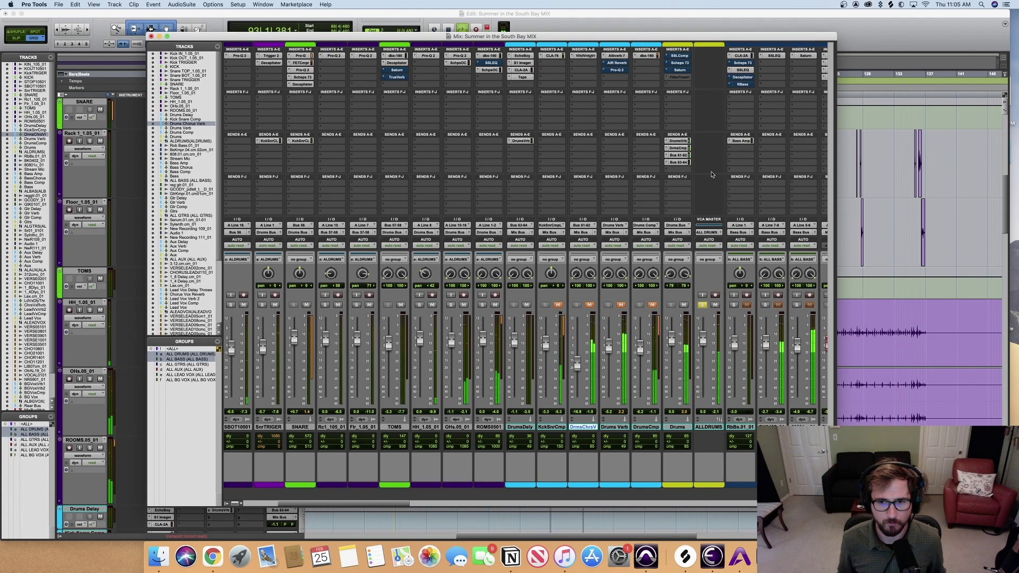
{"action": "key", "text": "space"}
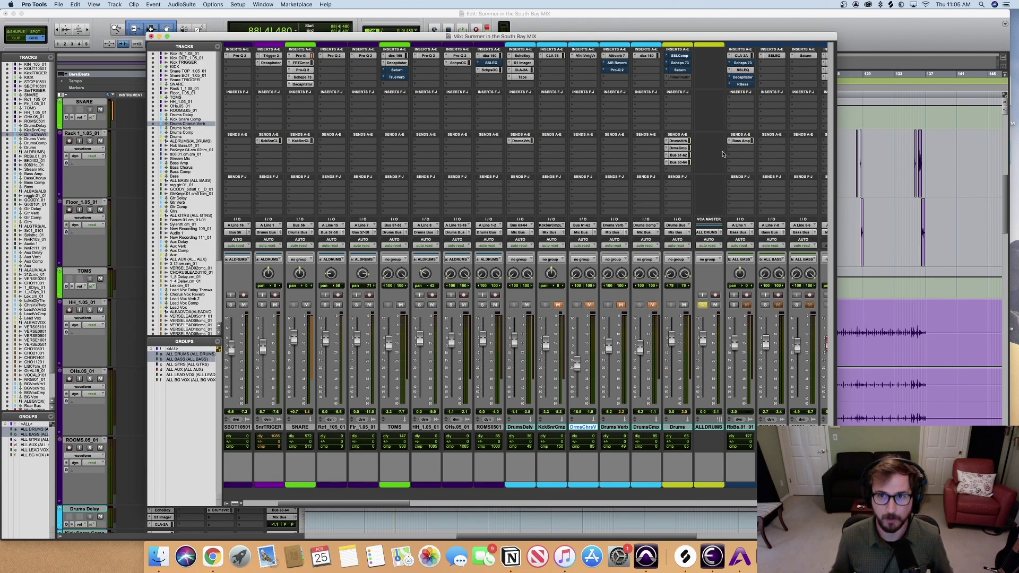
Enable the SSLComp on the Drums bus and compare it against bypass during playback.
{"action": "left_click", "coordinate": [681, 55]}
{"action": "left_click_drag", "start_coordinate": [633, 80], "coordinate": [549, 61]}
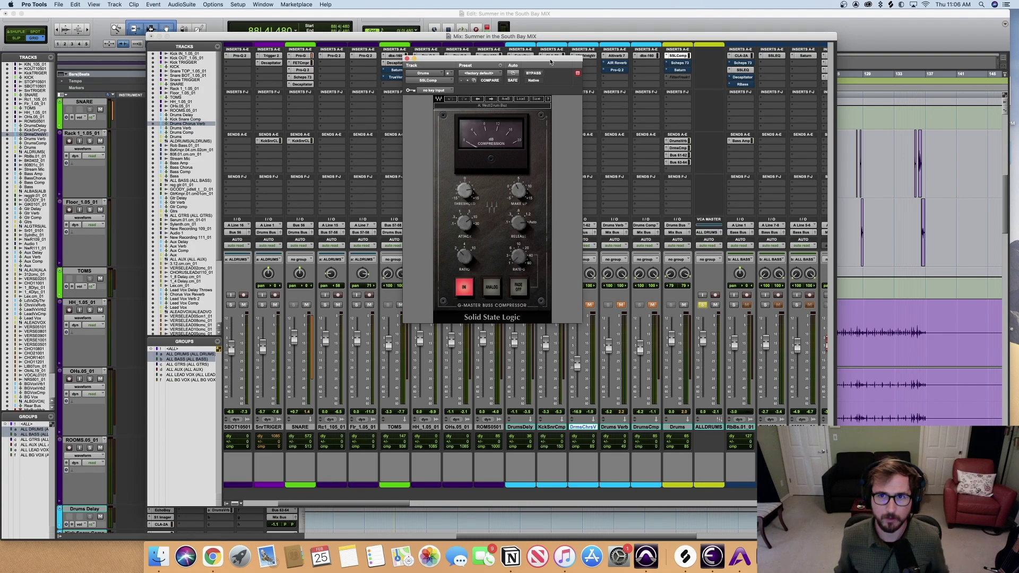
{"action": "key", "text": "space"}
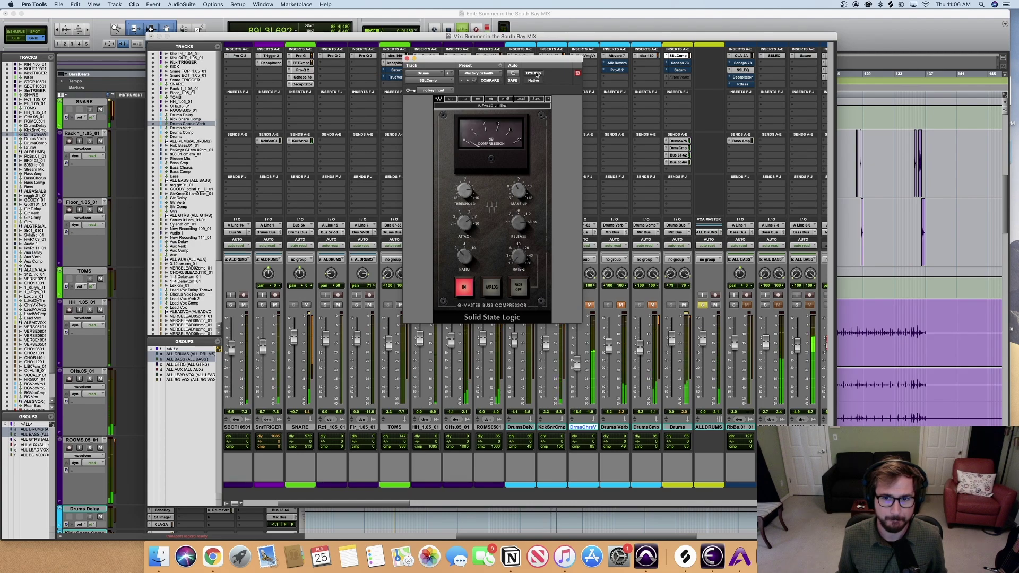
{"action": "left_click", "coordinate": [534, 73]}
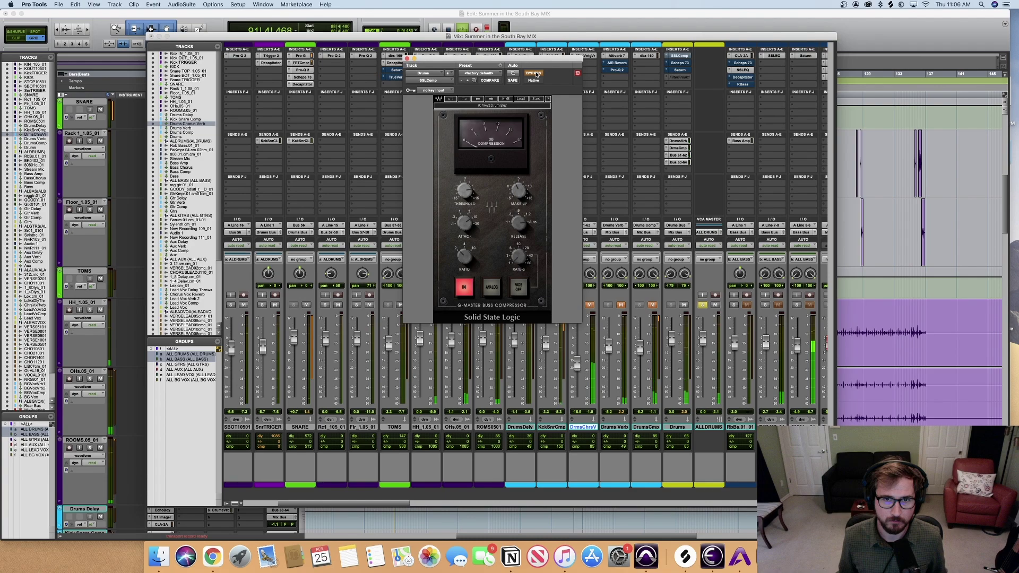
{"action": "left_click", "coordinate": [534, 74]}
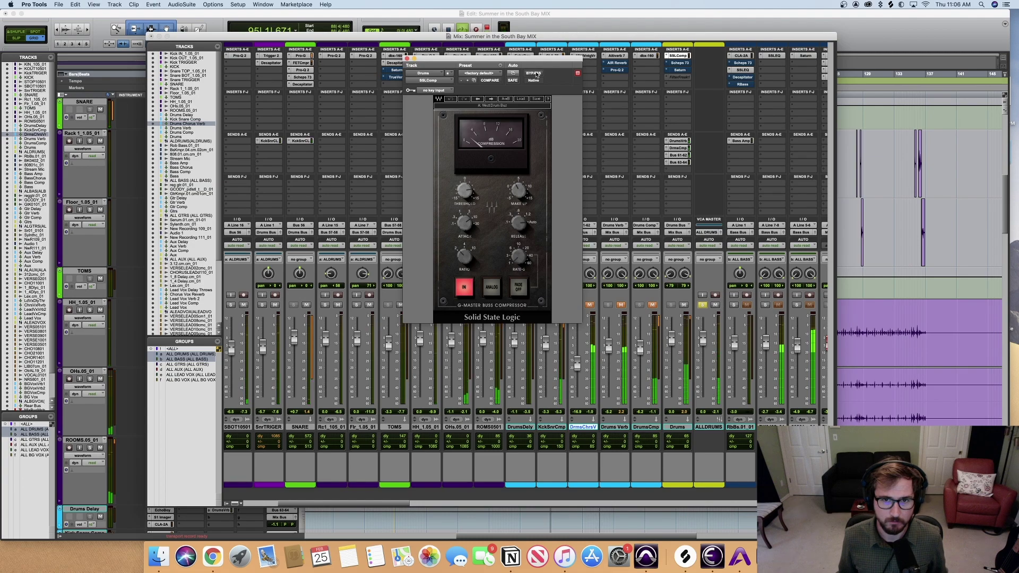
{"action": "key", "text": "space"}
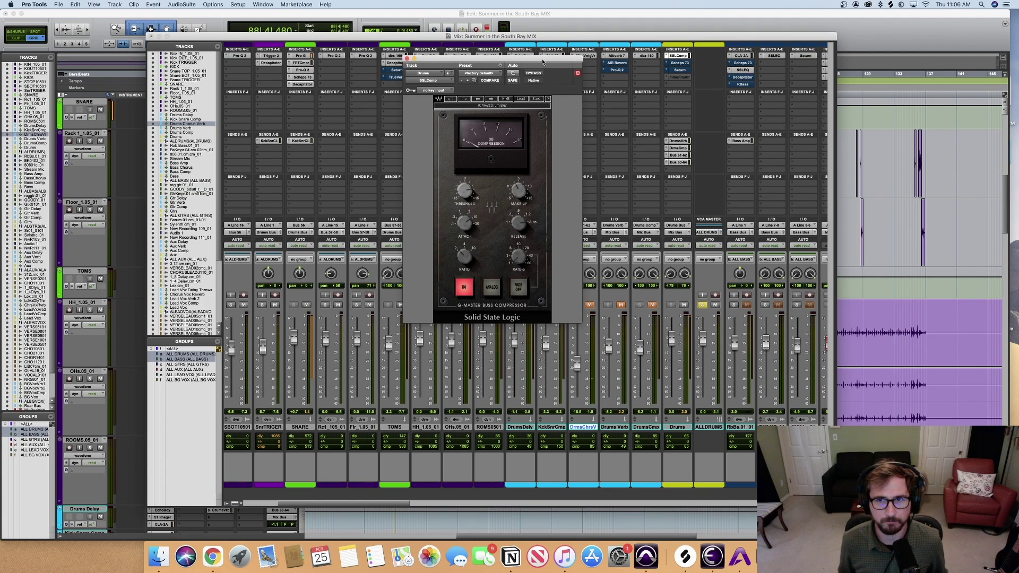
Open the Scheps 73 on the Drums bus, turn off its bypass and compare it against bypass during playback.
{"action": "left_click_drag", "start_coordinate": [542, 62], "coordinate": [468, 76]}
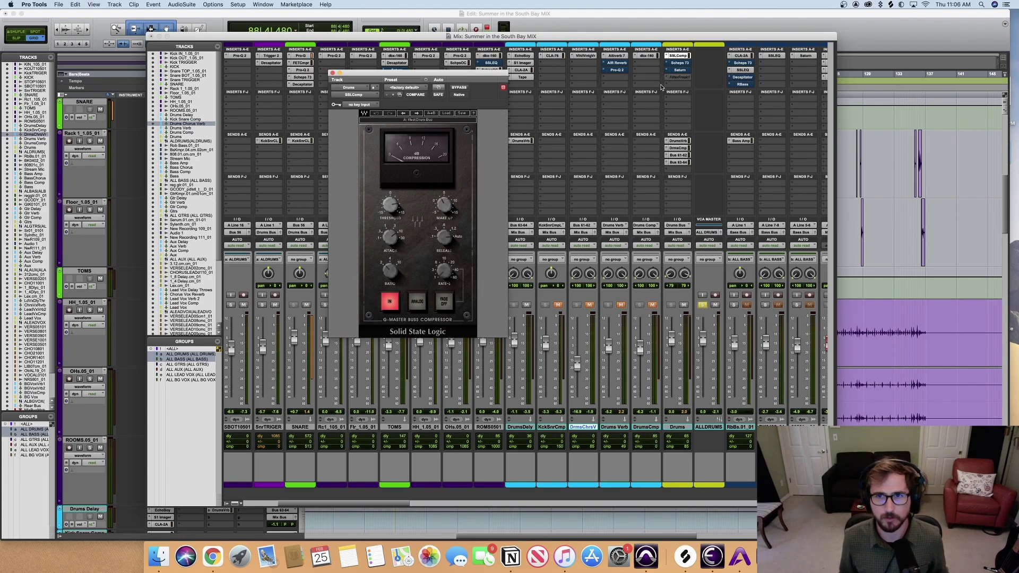
{"action": "left_click", "coordinate": [681, 63]}
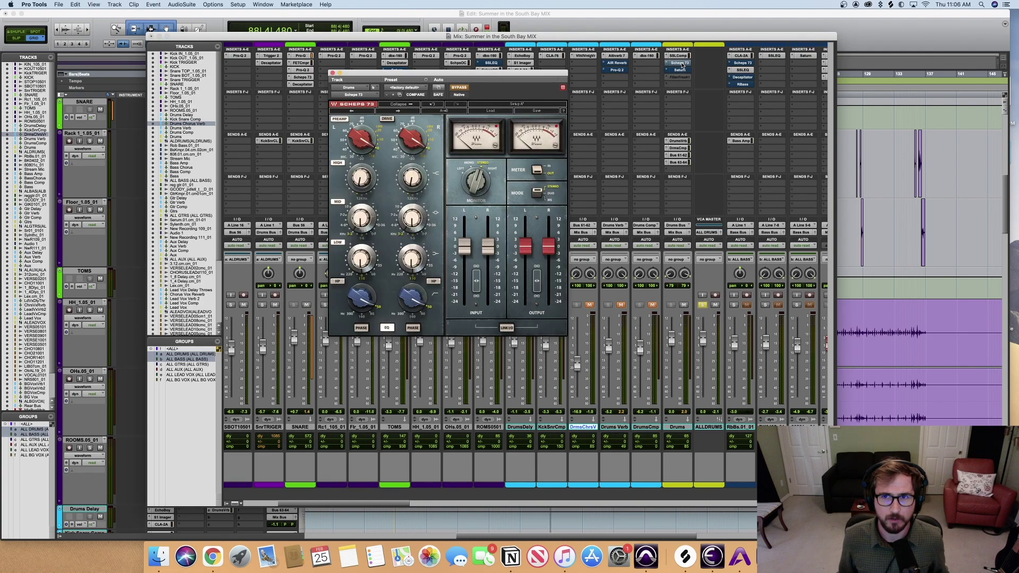
{"action": "left_click", "coordinate": [460, 88]}
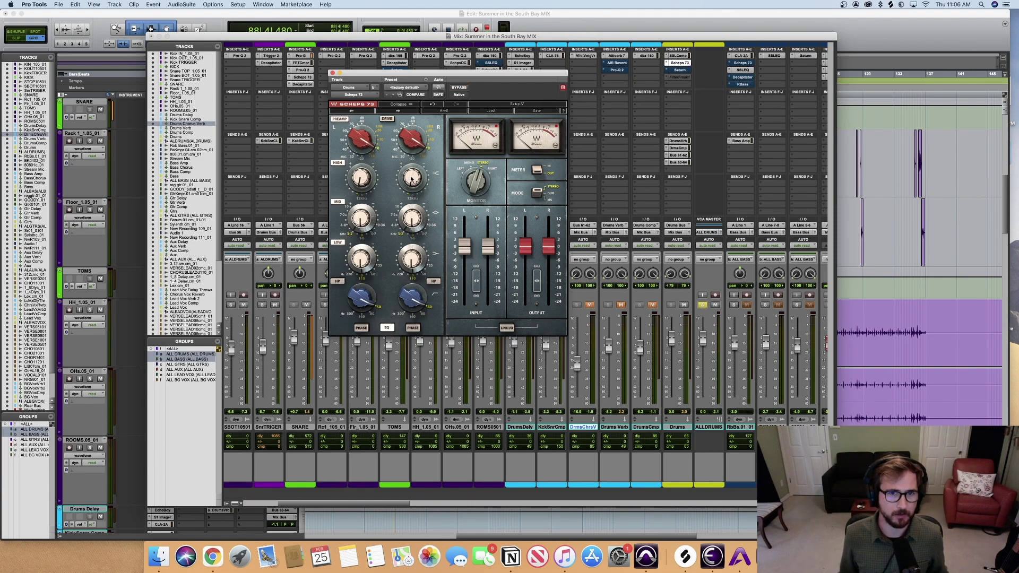
{"action": "mouse_move", "coordinate": [413, 185]}
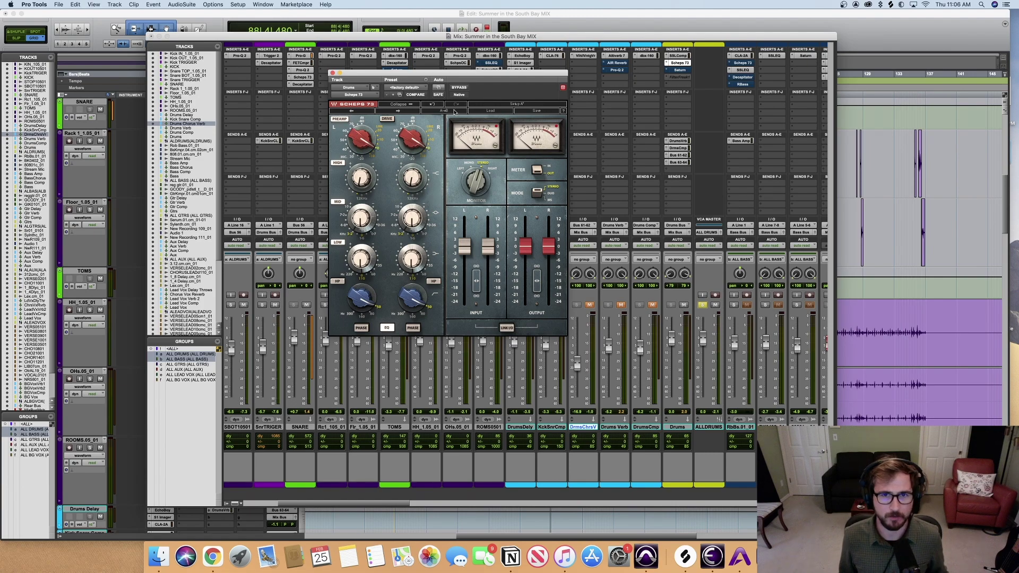
{"action": "key", "text": "space"}
{"action": "left_click", "coordinate": [460, 88]}
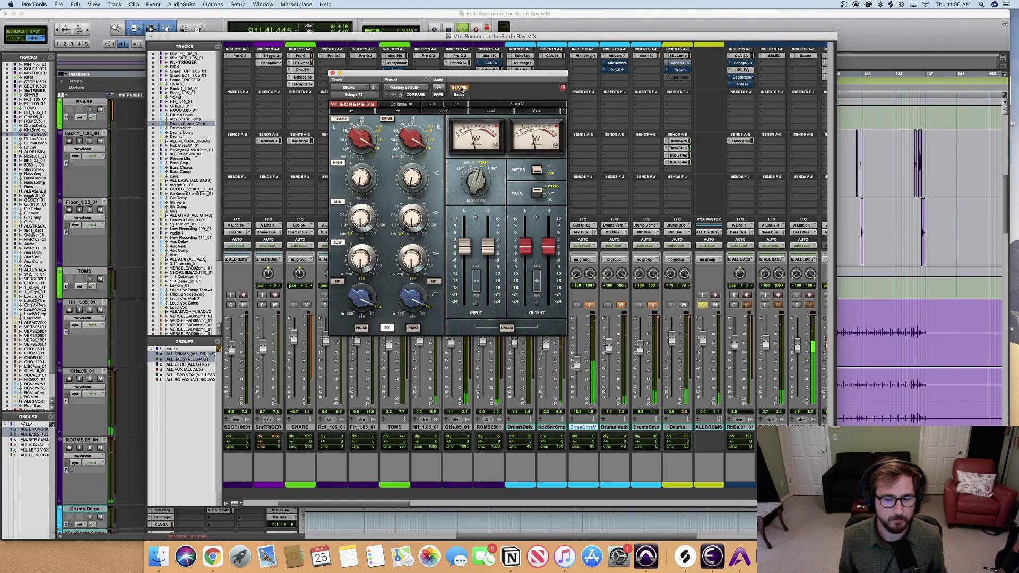
{"action": "left_click", "coordinate": [459, 88]}
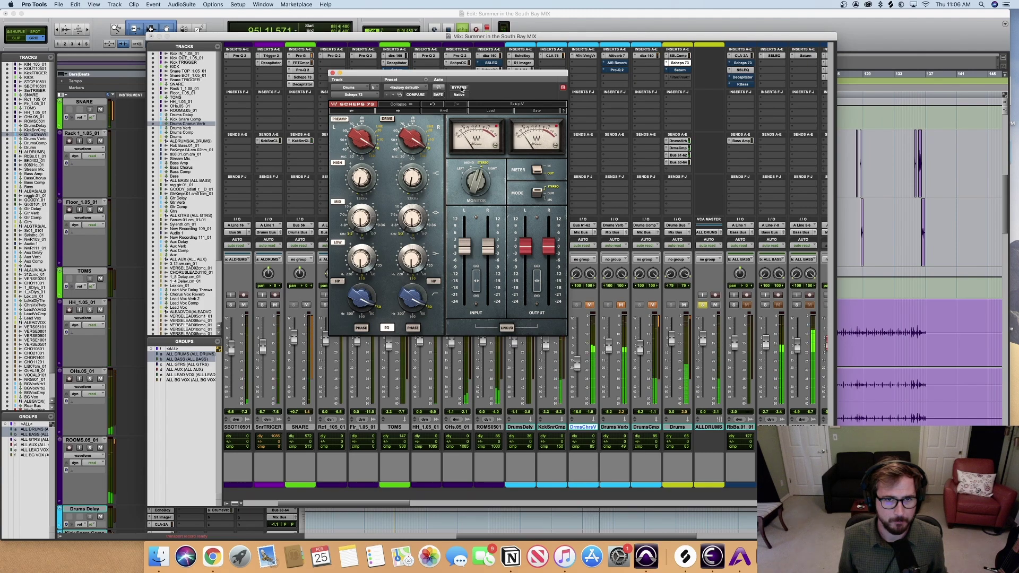
{"action": "key", "text": "space"}
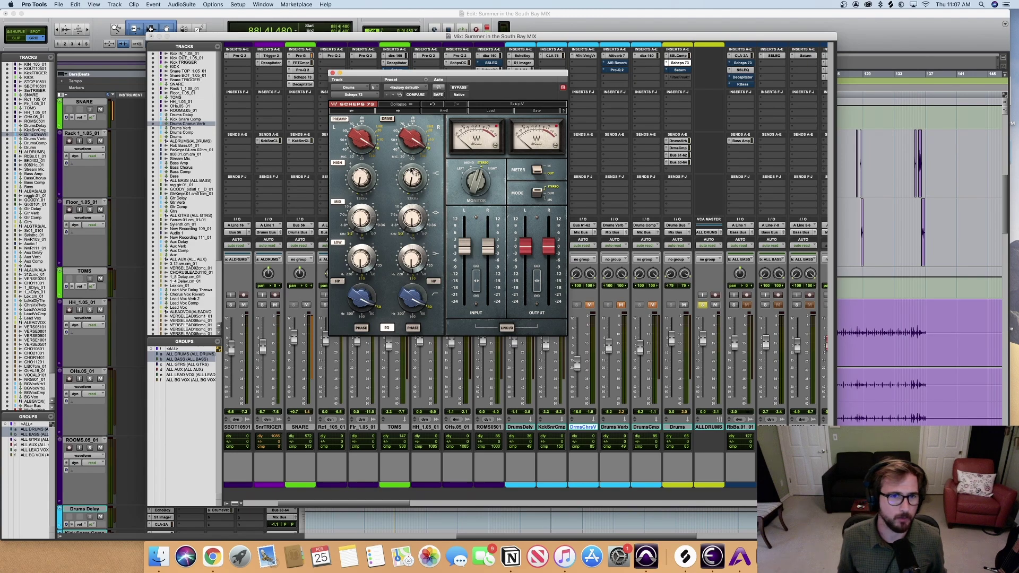
Toggle the Preamp section of the Scheps 73 during playback to audition its effect on the drums.
{"action": "mouse_move", "coordinate": [361, 144]}
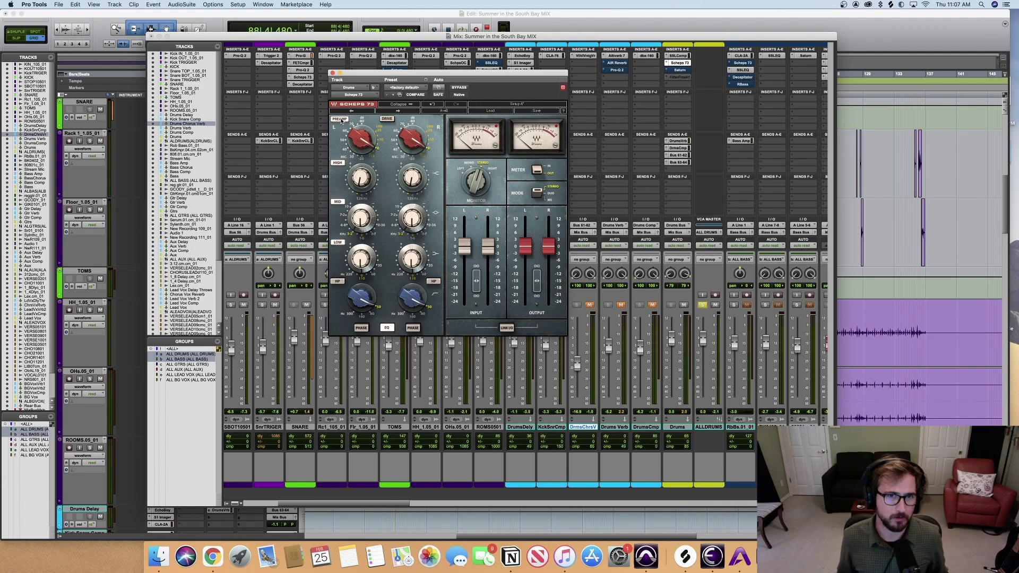
{"action": "key", "text": "space"}
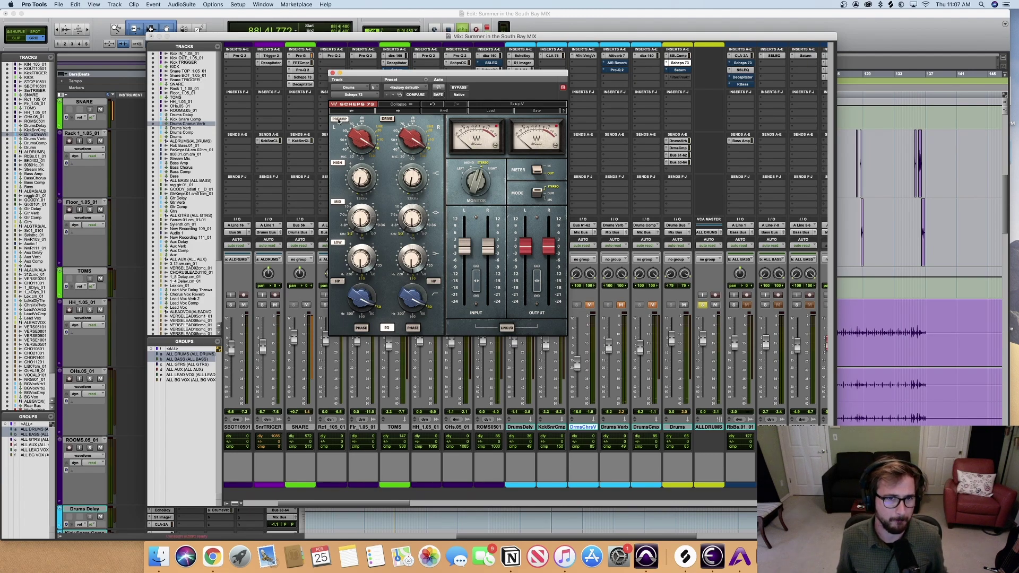
{"action": "left_click", "coordinate": [338, 120]}
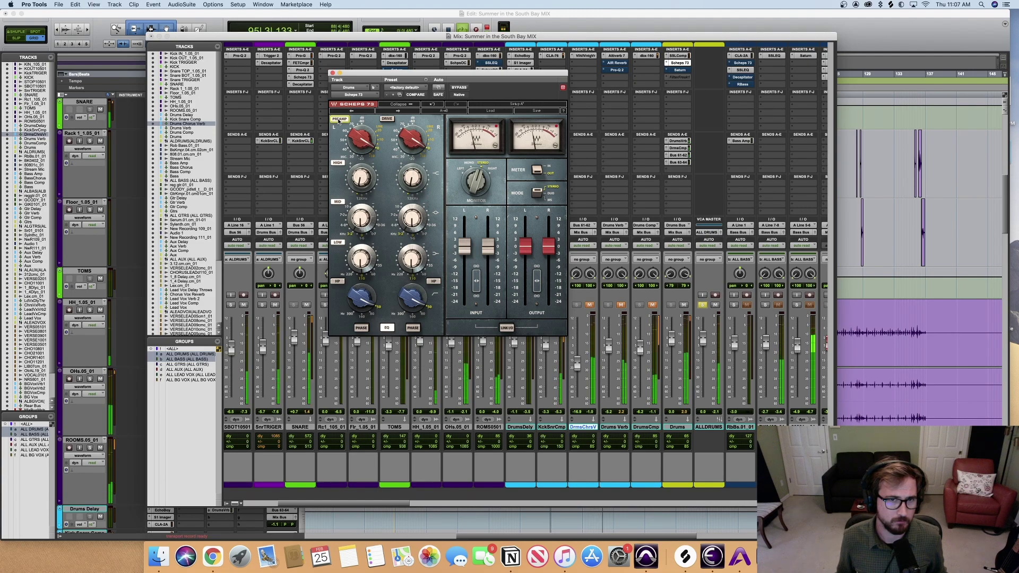
{"action": "key", "text": "space"}
{"action": "mouse_move", "coordinate": [422, 175]}
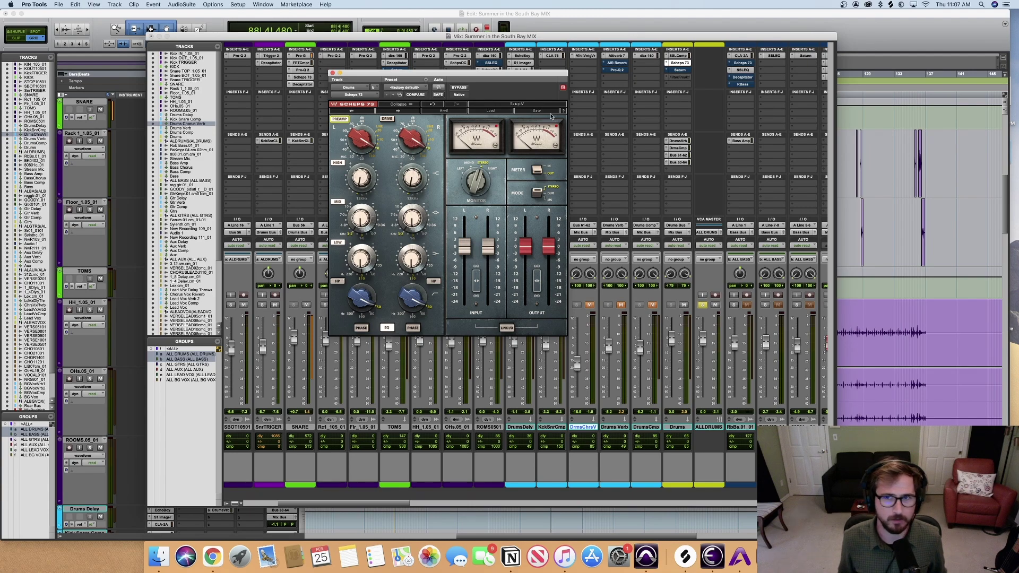
Open Saturn on the Drums bus, turn off its bypass, compare it against bypass during playback and close the plug-in.
{"action": "left_click", "coordinate": [680, 70]}
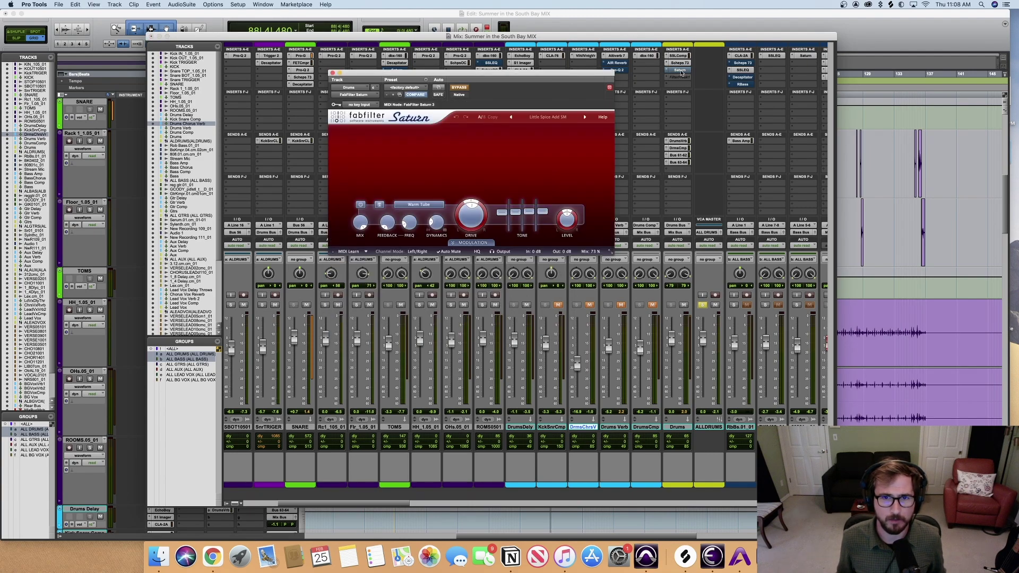
{"action": "left_click_drag", "start_coordinate": [494, 75], "coordinate": [477, 119]}
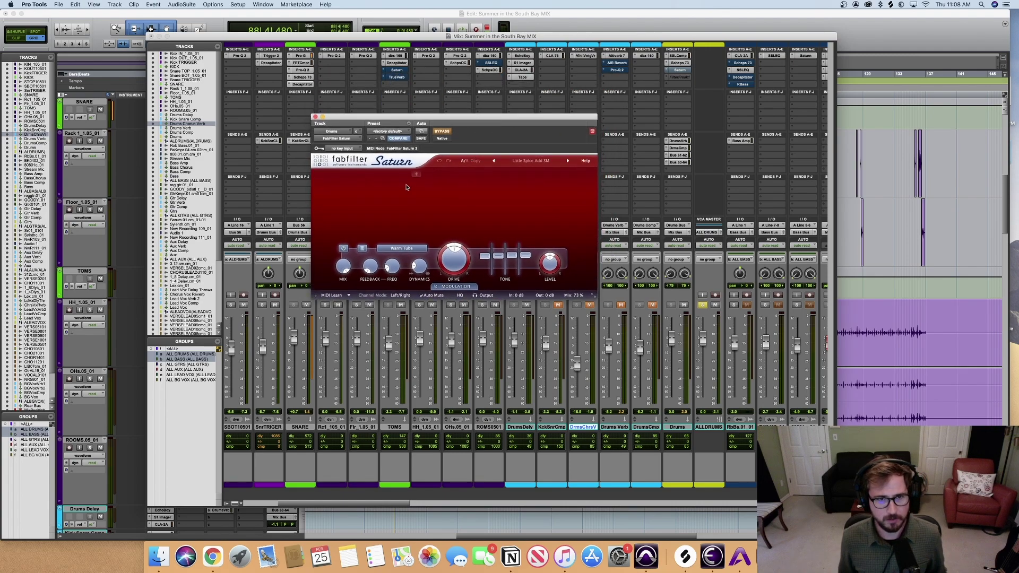
{"action": "left_click_drag", "start_coordinate": [479, 118], "coordinate": [509, 87]}
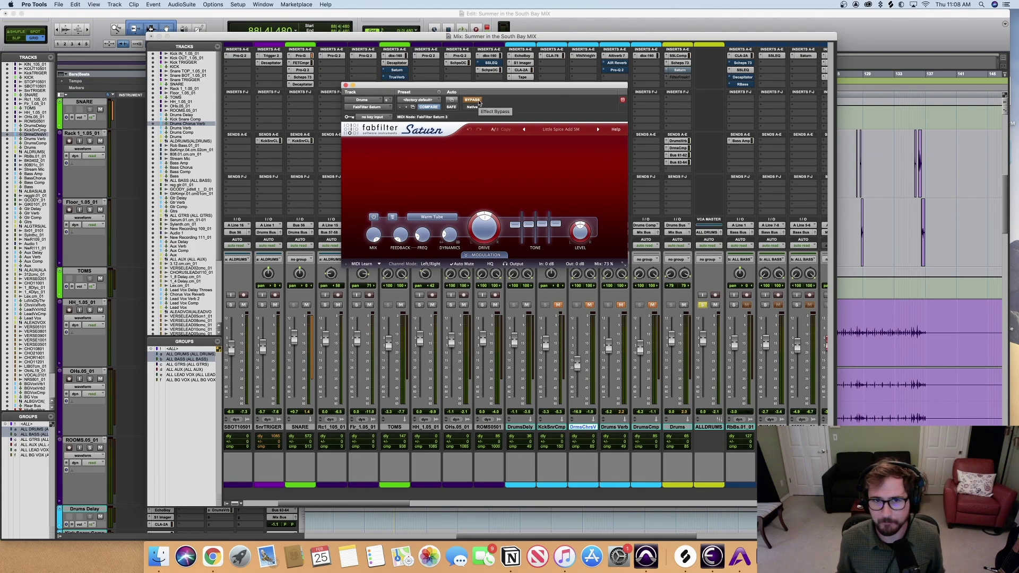
{"action": "key", "text": "space"}
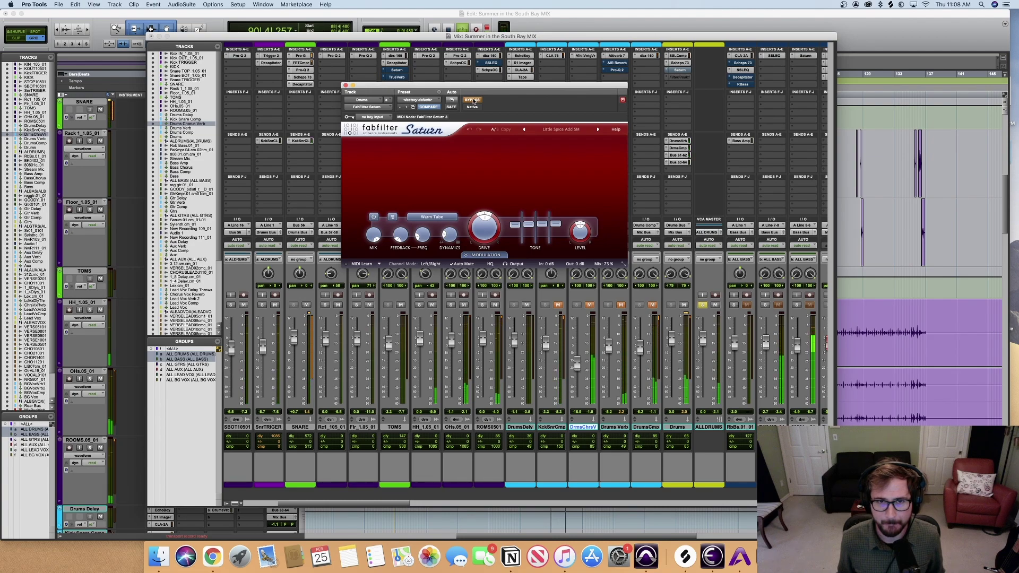
{"action": "left_click", "coordinate": [473, 101]}
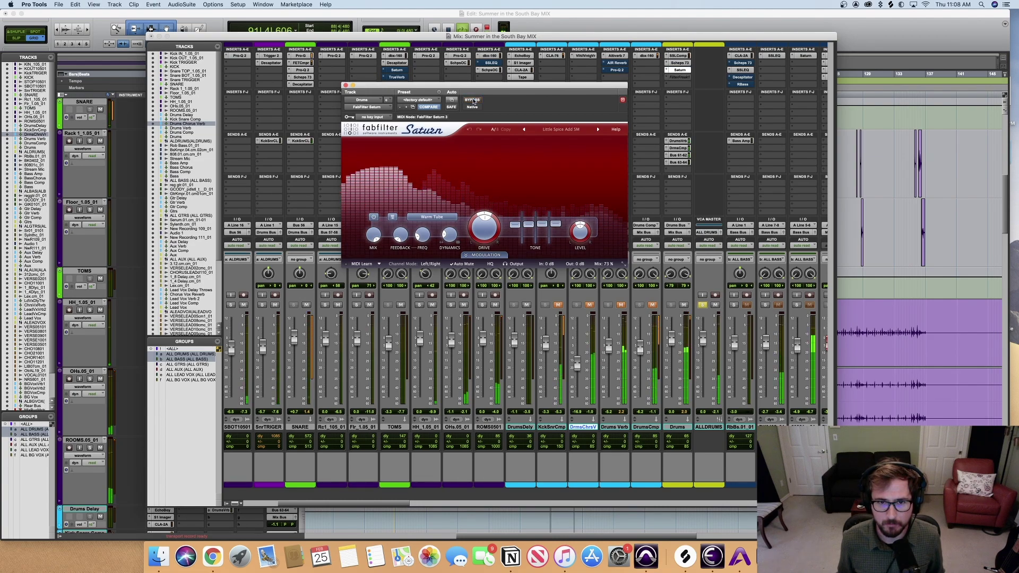
{"action": "left_click", "coordinate": [473, 100]}
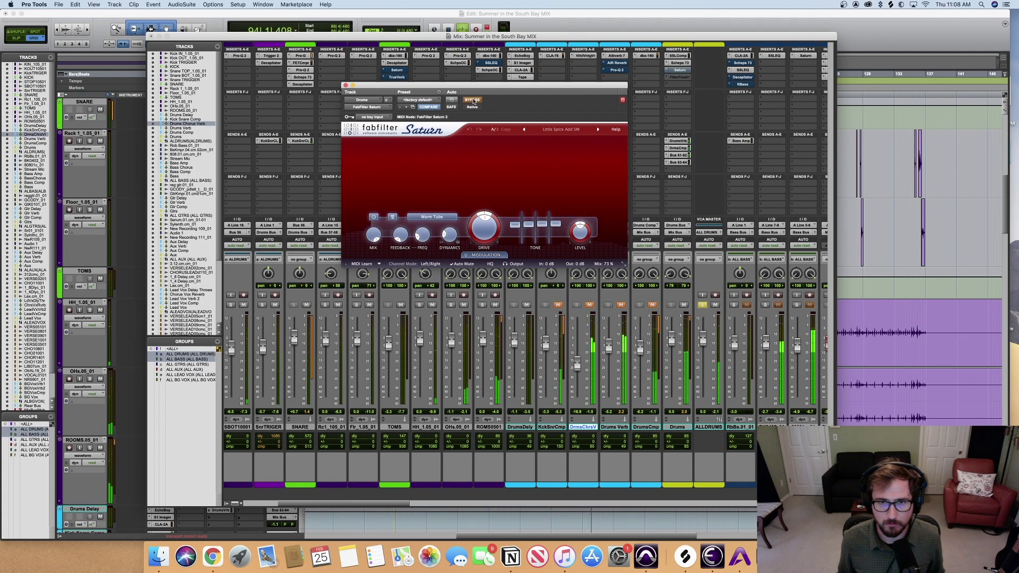
{"action": "left_click", "coordinate": [473, 101]}
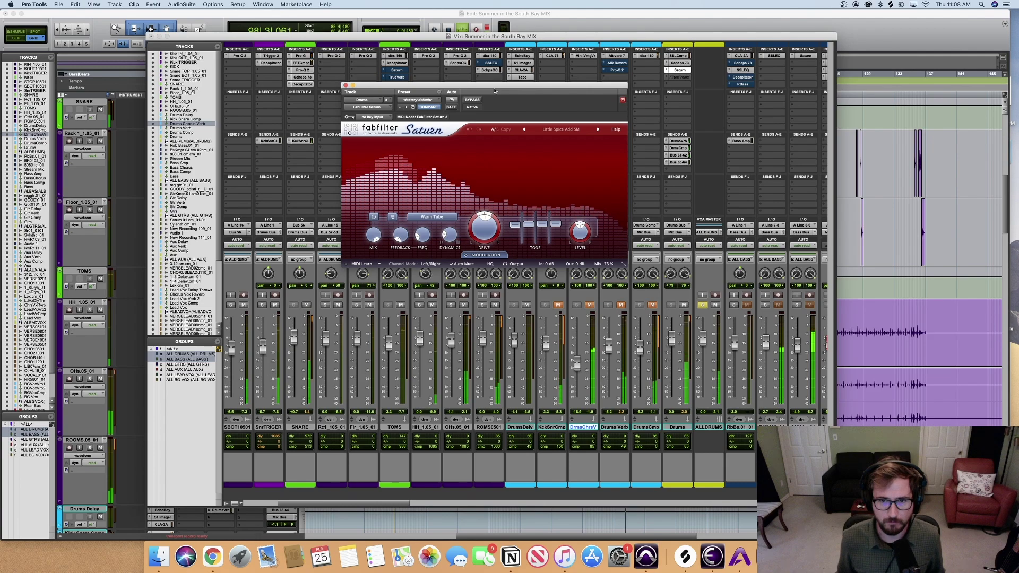
{"action": "key", "text": "space"}
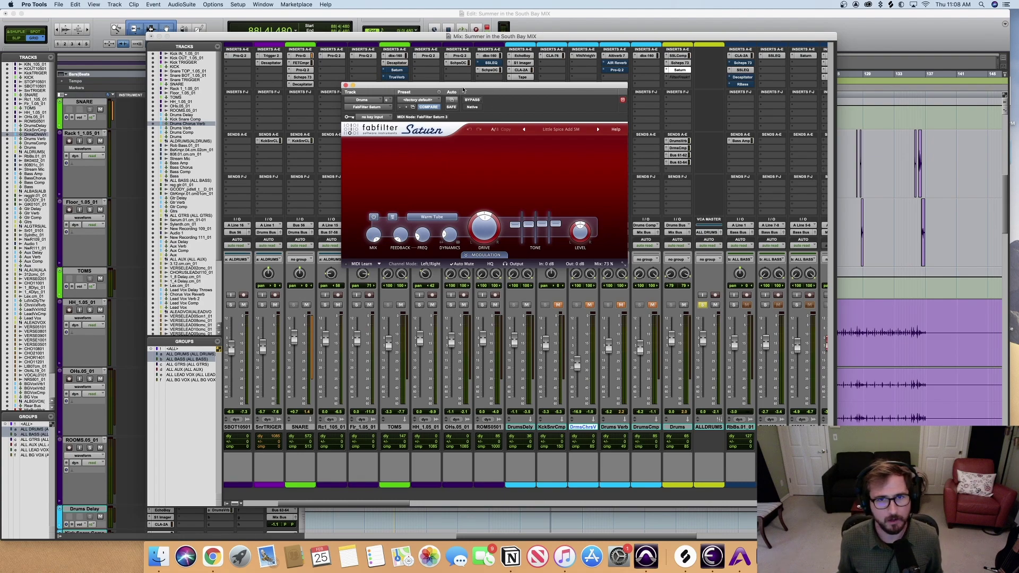
{"action": "left_click_drag", "start_coordinate": [463, 88], "coordinate": [438, 82]}
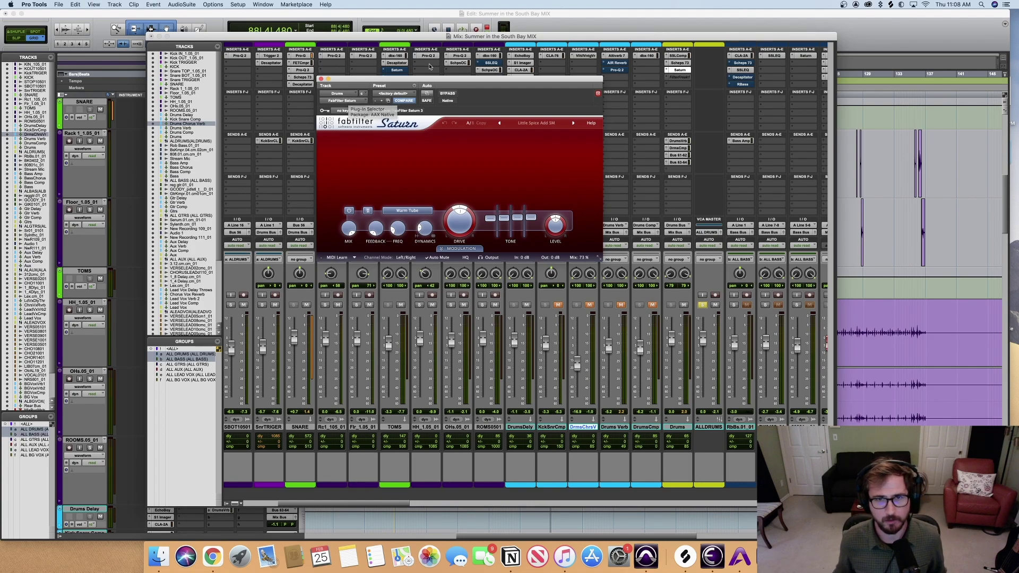
{"action": "left_click", "coordinate": [321, 79]}
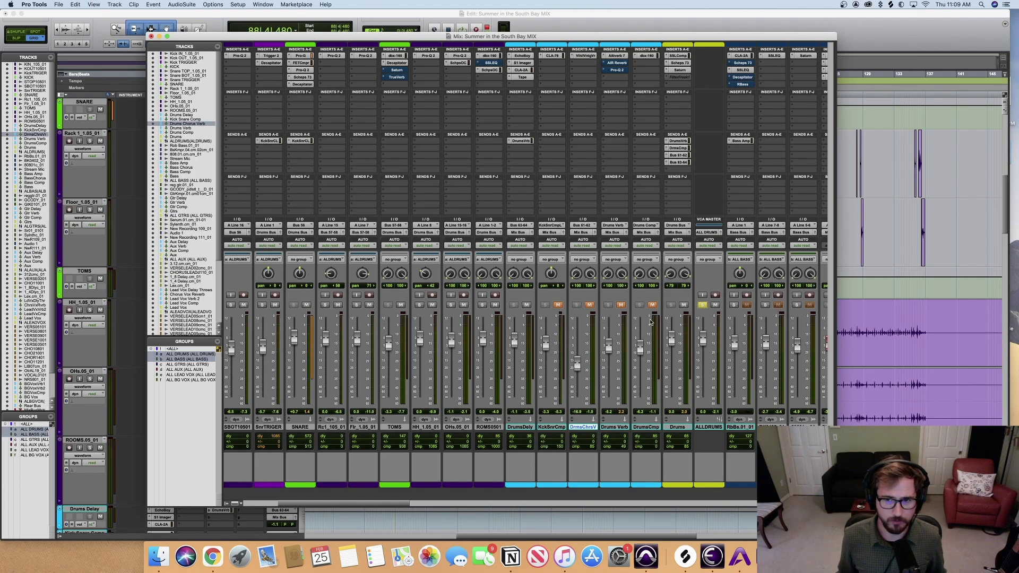
Open the dbx-160 on the Drums Comp track and unmute the track during playback to audition the parallel compression.
{"action": "left_click", "coordinate": [646, 56]}
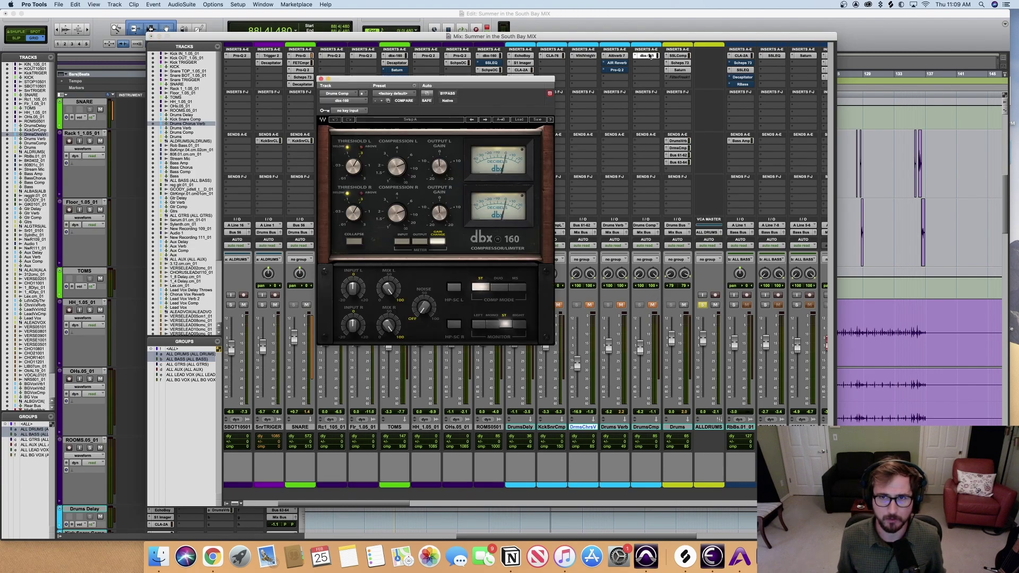
{"action": "left_click_drag", "start_coordinate": [485, 81], "coordinate": [487, 61]}
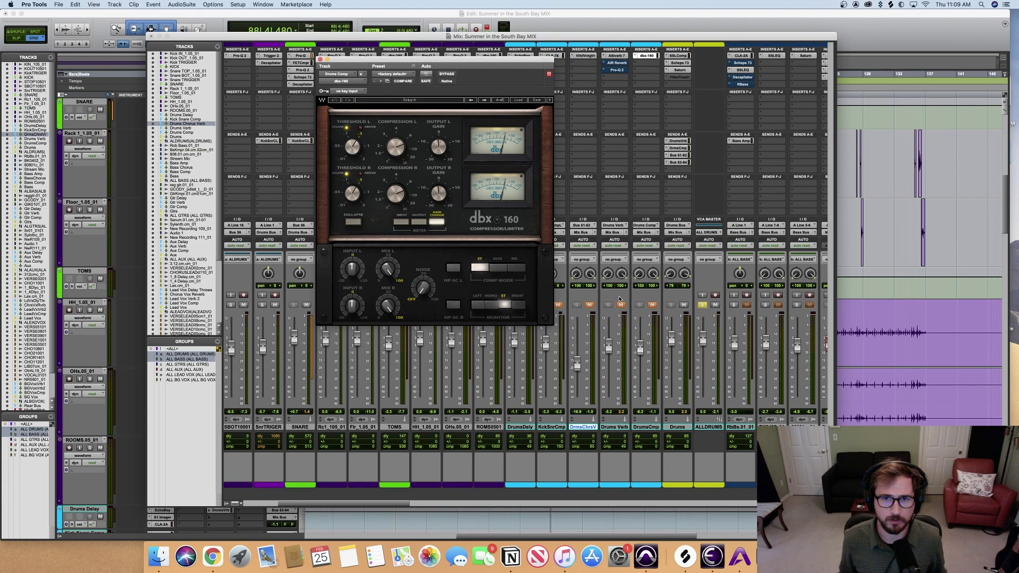
{"action": "left_click", "coordinate": [652, 306]}
{"action": "key", "text": "space"}
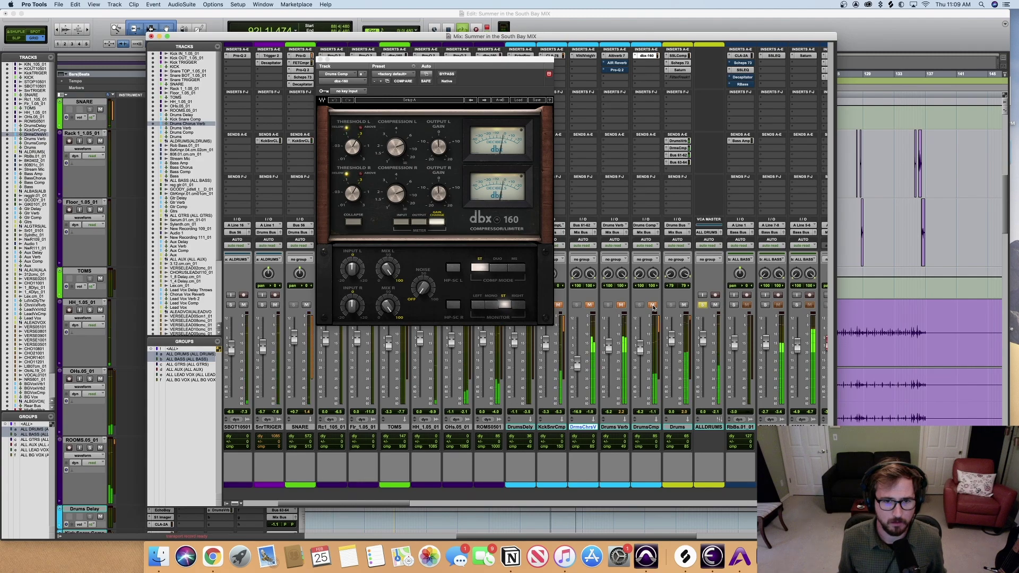
{"action": "left_click", "coordinate": [654, 306]}
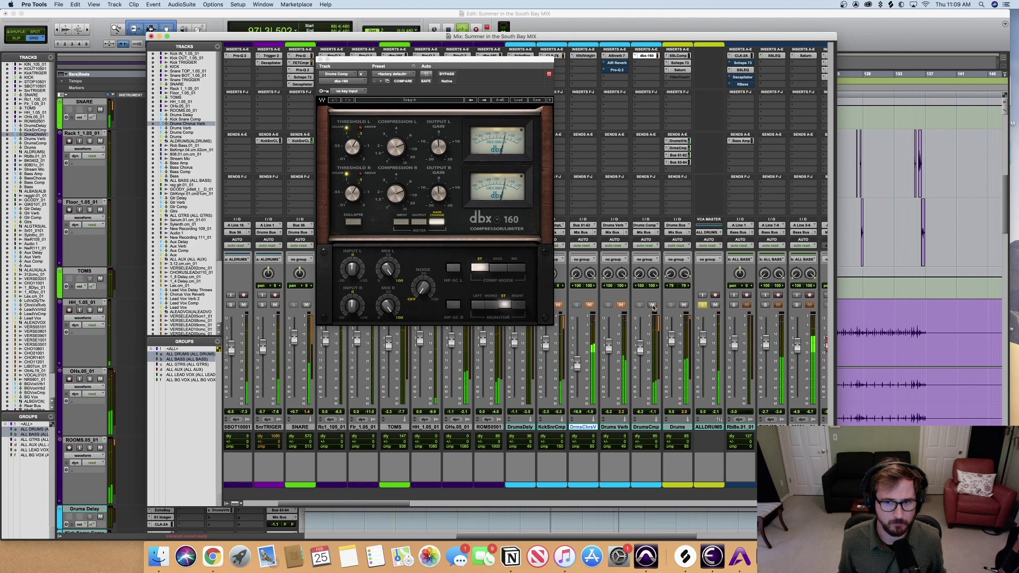
{"action": "key", "text": "space"}
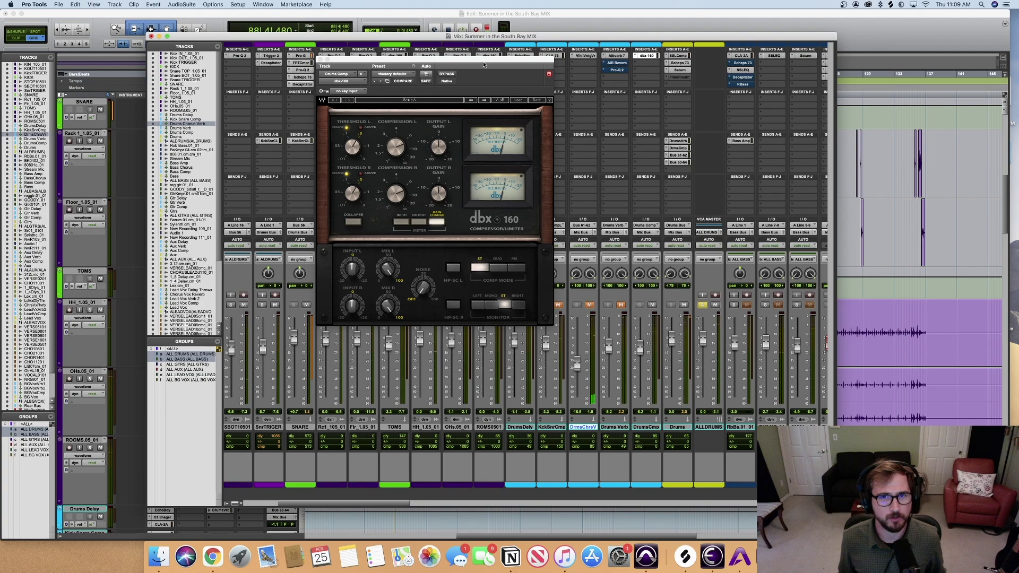
{"action": "left_click_drag", "start_coordinate": [485, 63], "coordinate": [482, 73]}
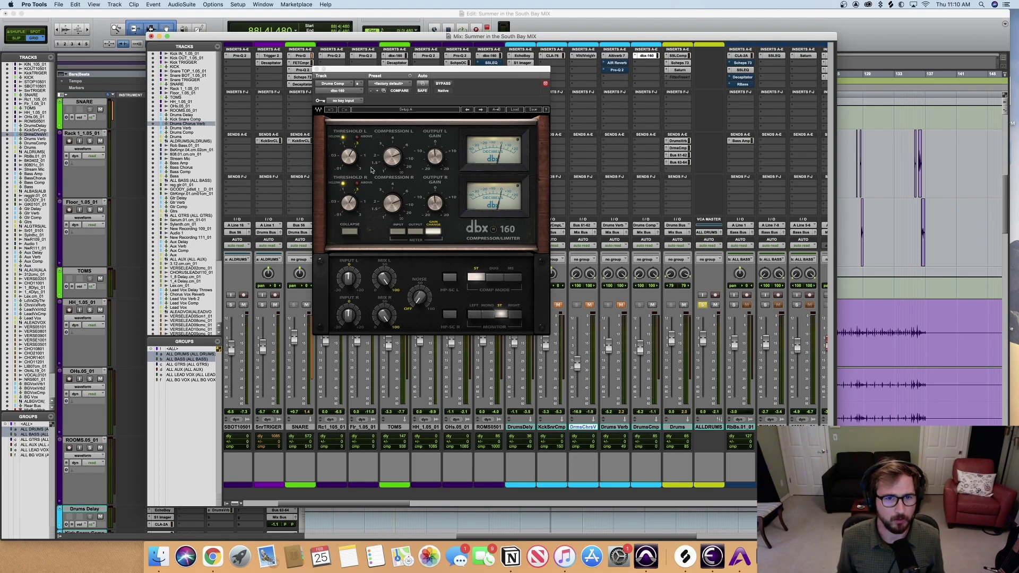
{"action": "left_click_drag", "start_coordinate": [484, 73], "coordinate": [484, 81]}
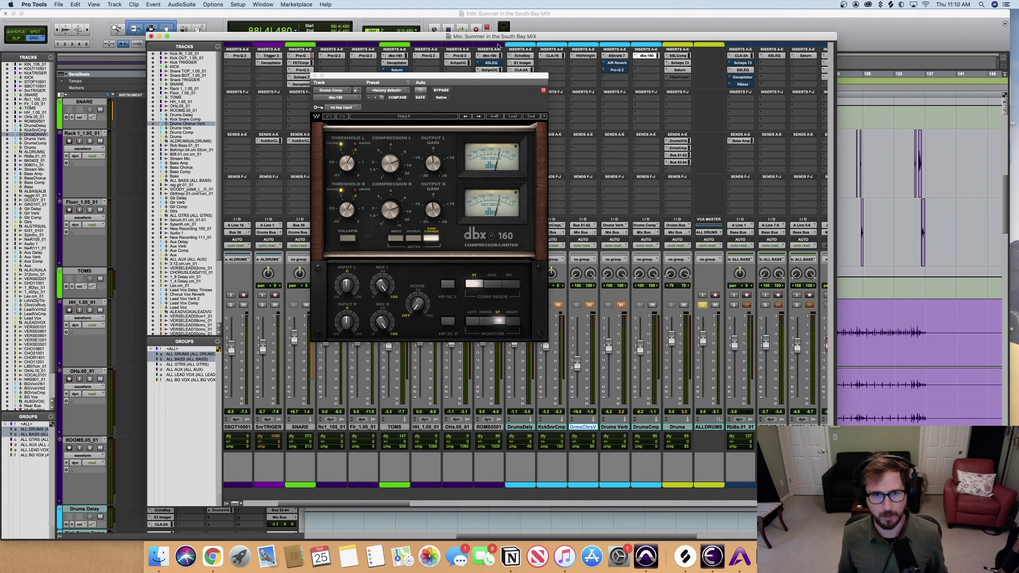
Open the CLA-76 on the Kick Snare Comp track and unmute the track during playback to compare the drums with and without it.
{"action": "left_click_drag", "start_coordinate": [487, 78], "coordinate": [407, 84]}
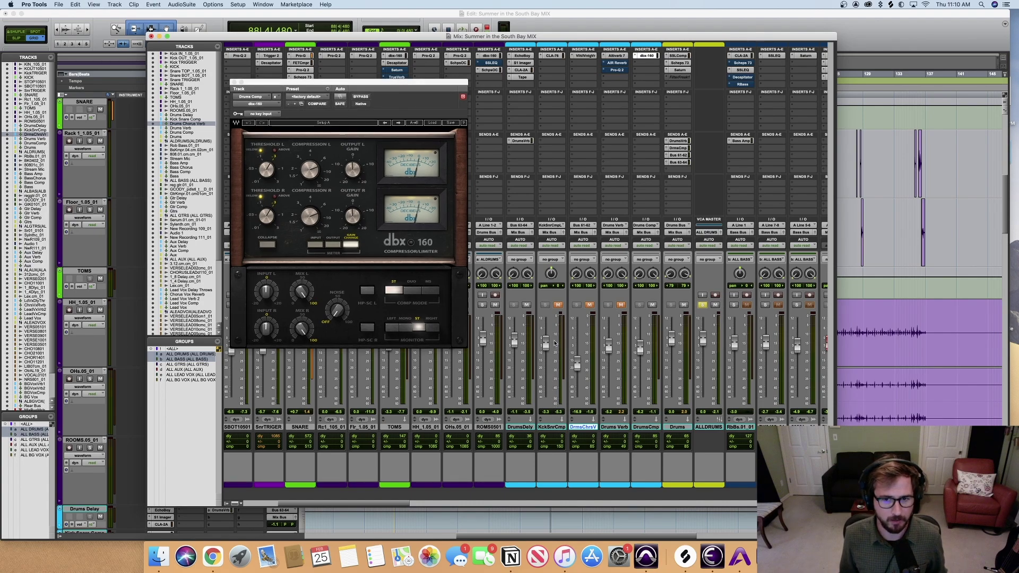
{"action": "left_click", "coordinate": [555, 430]}
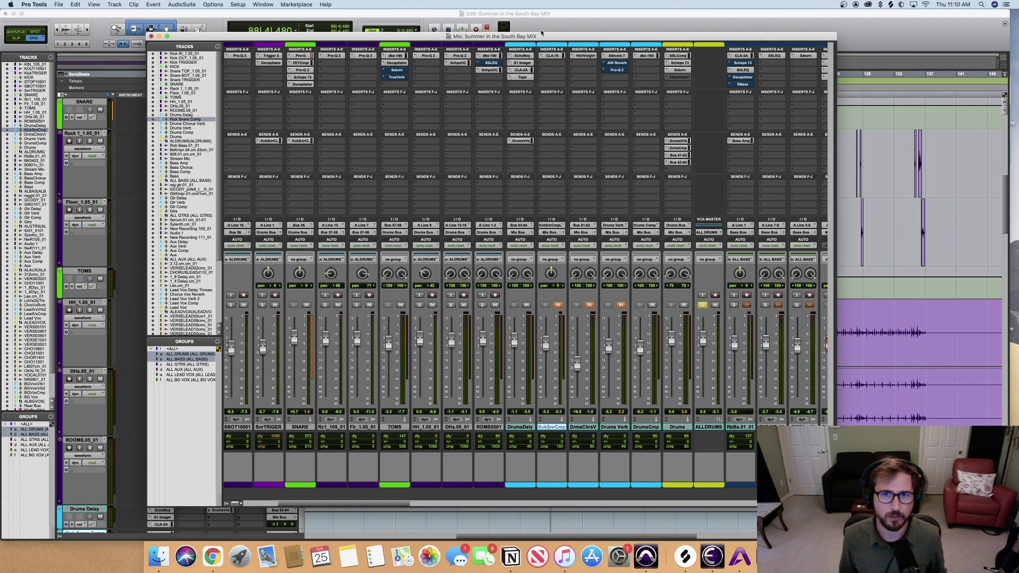
{"action": "left_click", "coordinate": [552, 55]}
{"action": "left_click_drag", "start_coordinate": [485, 82], "coordinate": [484, 73]}
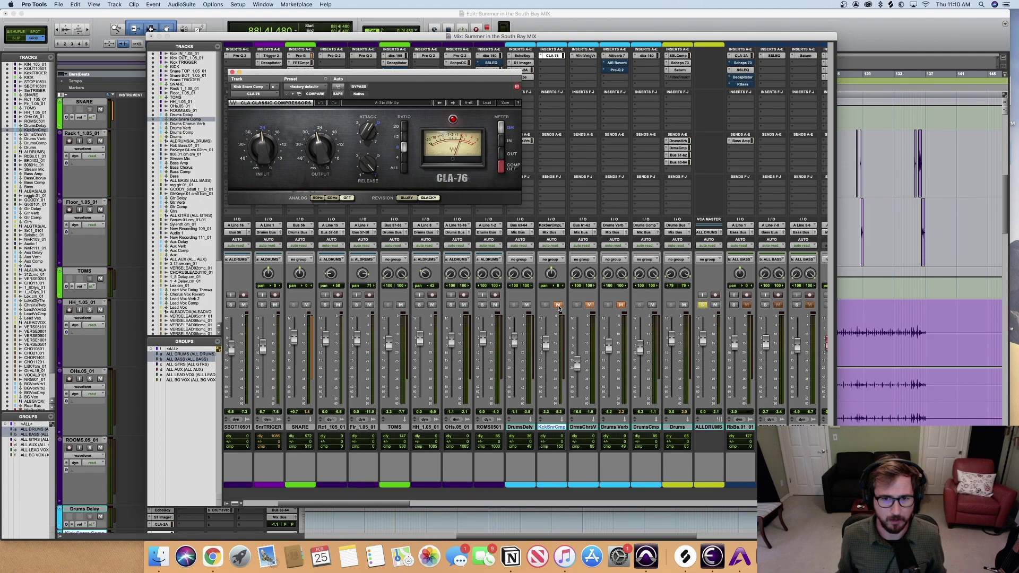
{"action": "key", "text": "space"}
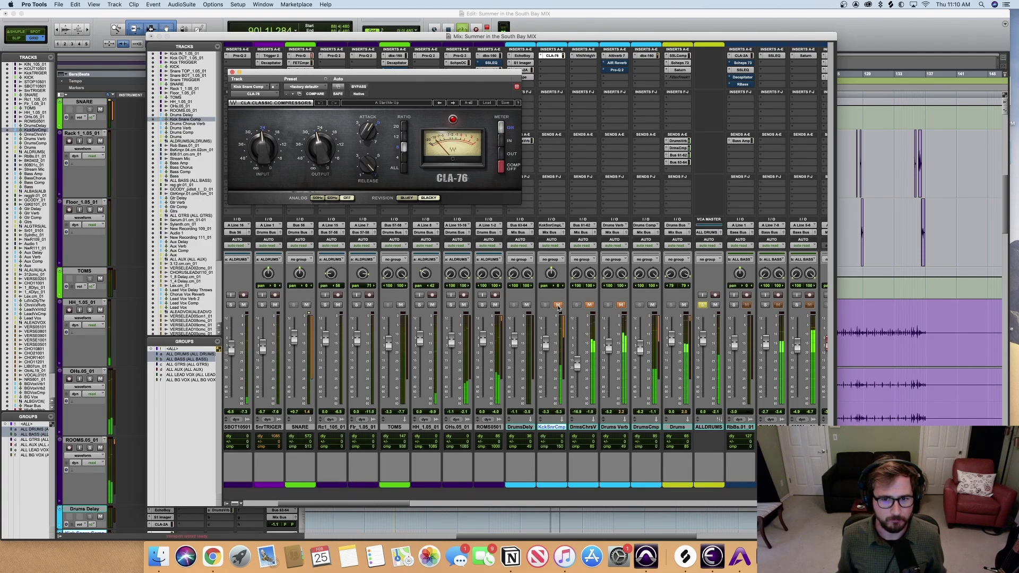
{"action": "left_click", "coordinate": [558, 306]}
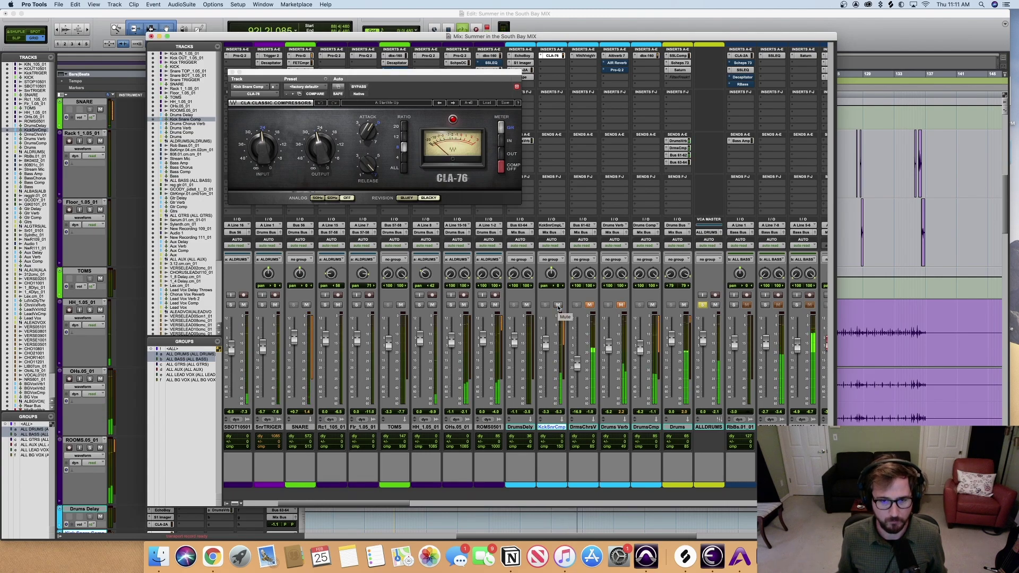
{"action": "left_click", "coordinate": [558, 306]}
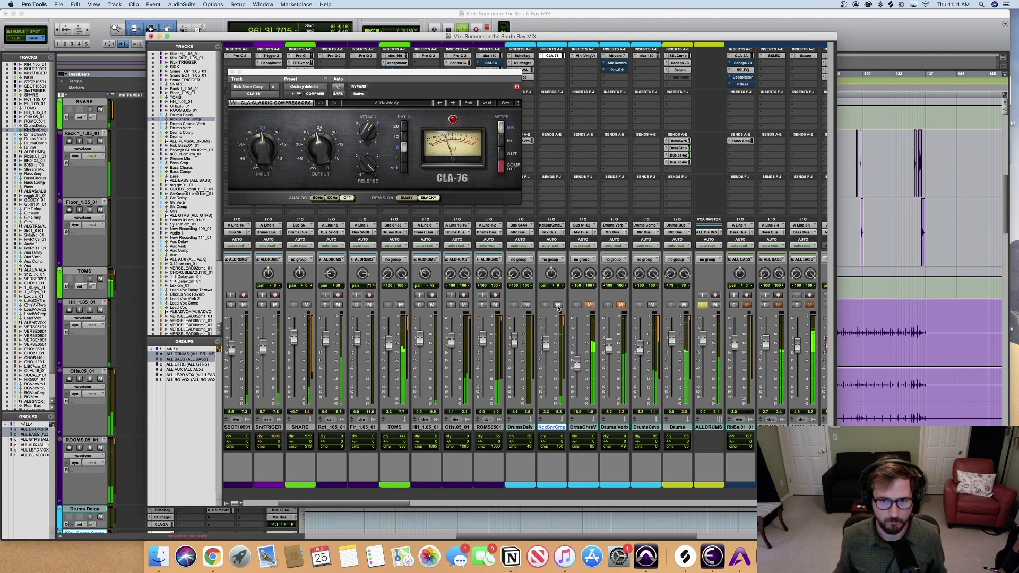
{"action": "key", "text": "space"}
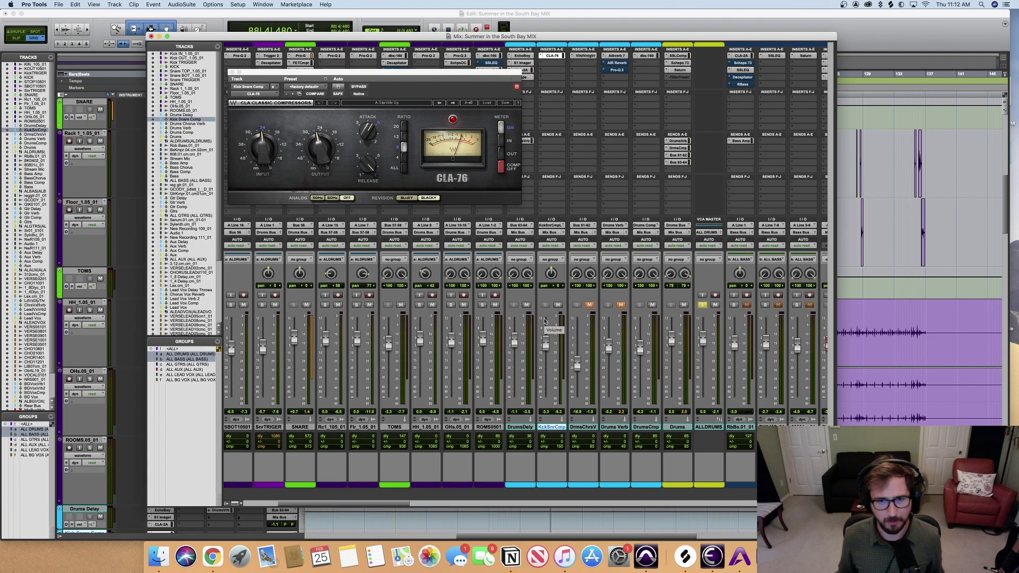
Set the playback start to 105|3|480 in the Edit window's timeline and return to the Mix window.
{"action": "left_click", "coordinate": [757, 18]}
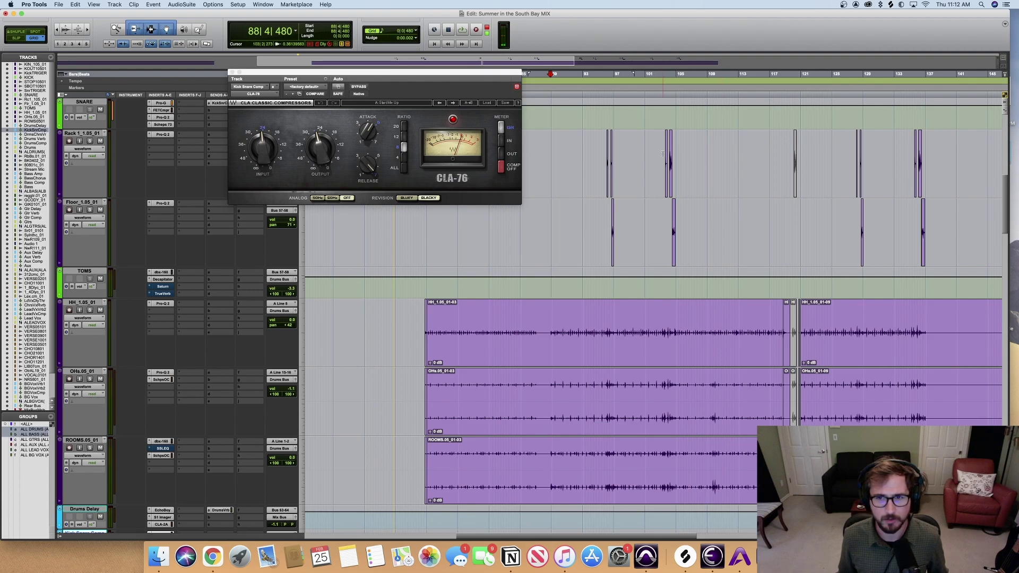
{"action": "scroll", "coordinate": [662, 156], "scroll_direction": "up", "scroll_amount": 2}
{"action": "left_click", "coordinate": [681, 80]}
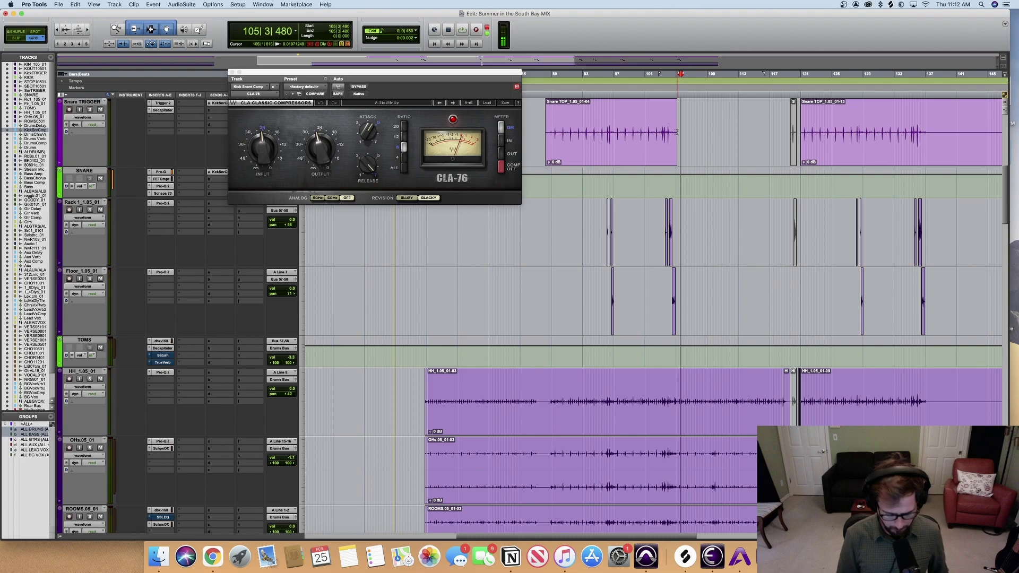
{"action": "key", "text": "super+equal"}
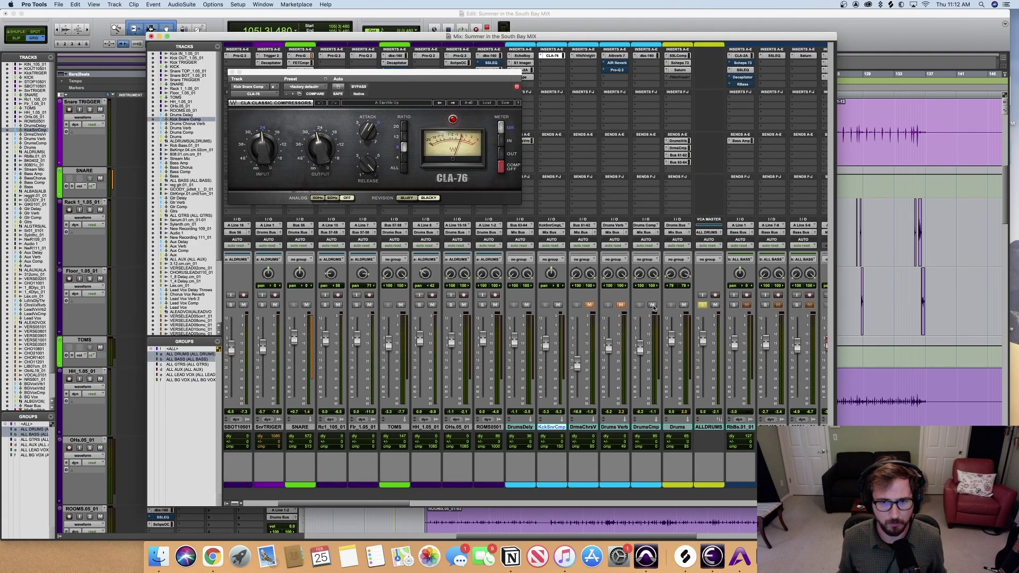
Play the drums and toggle the mutes of Drums Comp and Kick Snare Comp to compare them, leaving both tracks unmuted.
{"action": "key", "text": "space"}
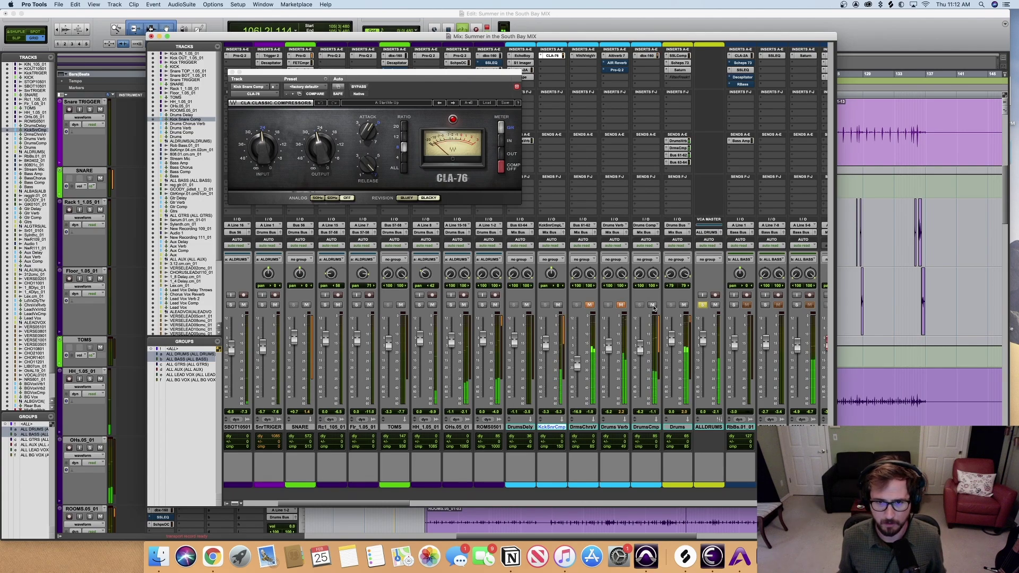
{"action": "left_click", "coordinate": [653, 304]}
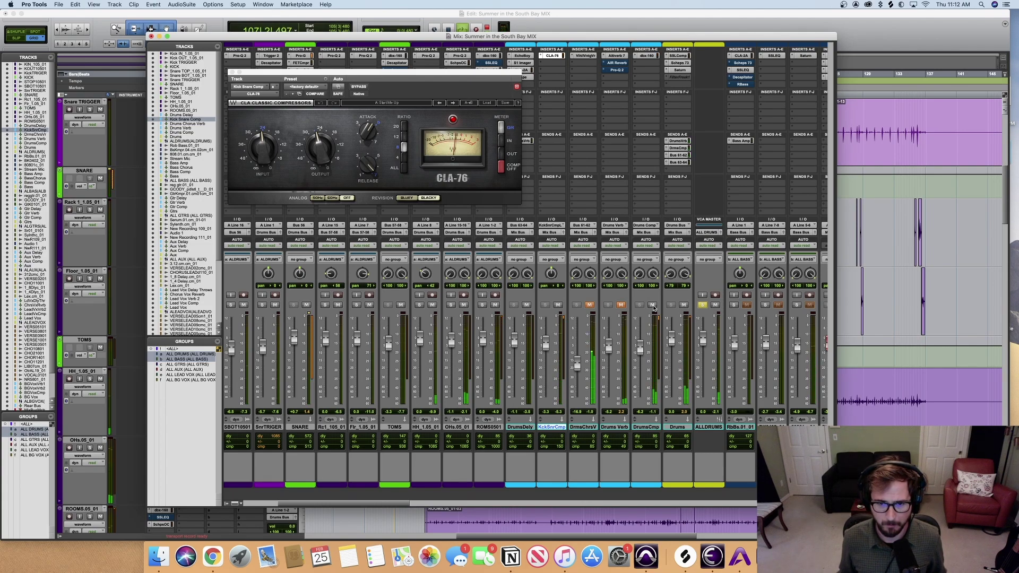
{"action": "left_click", "coordinate": [558, 305]}
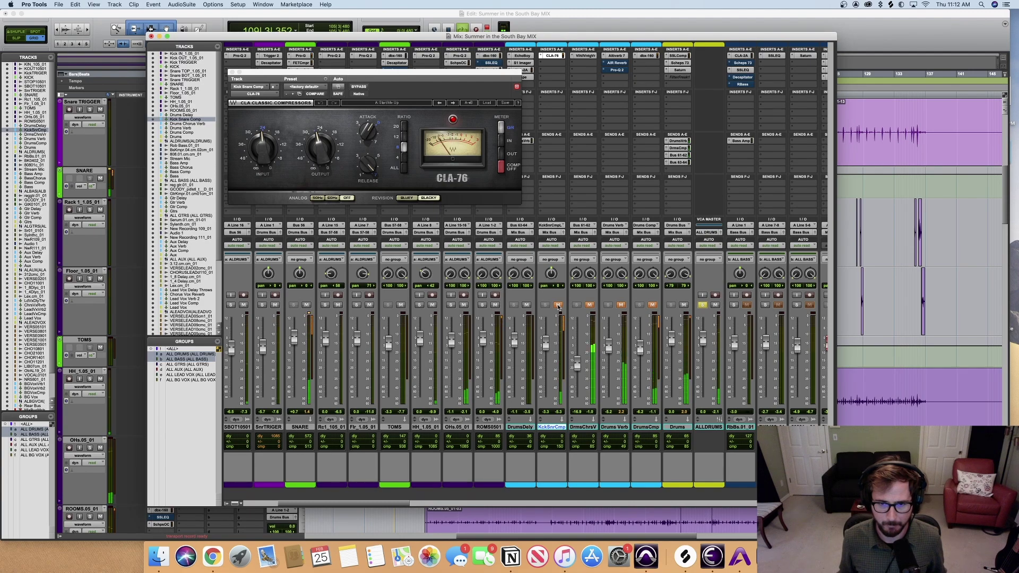
{"action": "left_click", "coordinate": [558, 306]}
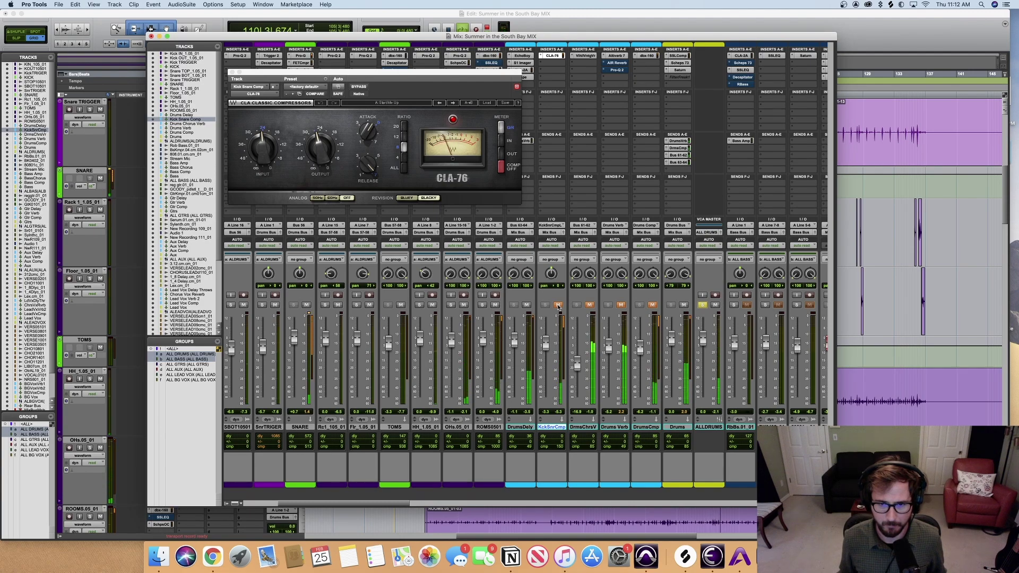
{"action": "left_click", "coordinate": [652, 305]}
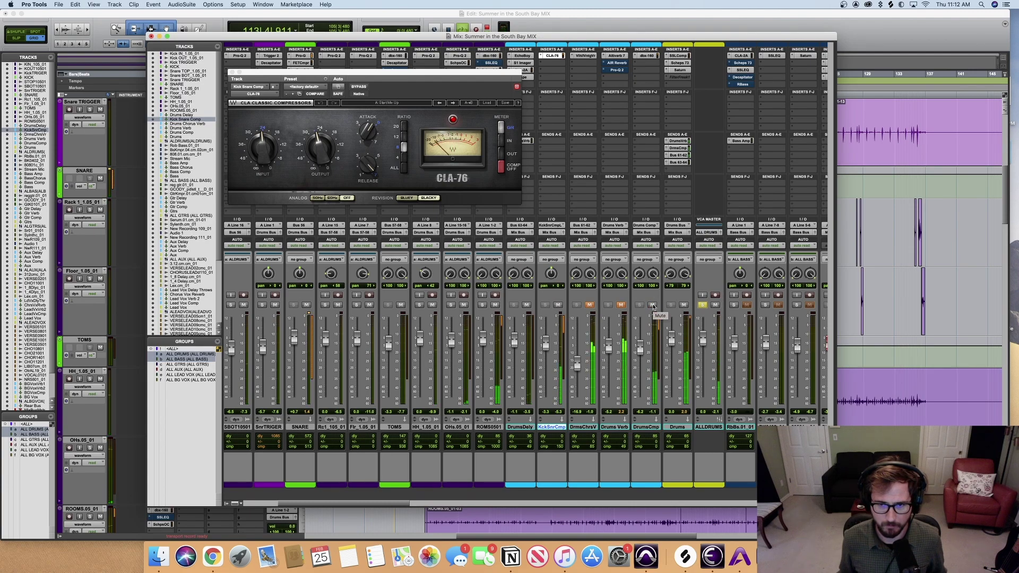
{"action": "left_click", "coordinate": [653, 305]}
{"action": "left_click", "coordinate": [558, 306]}
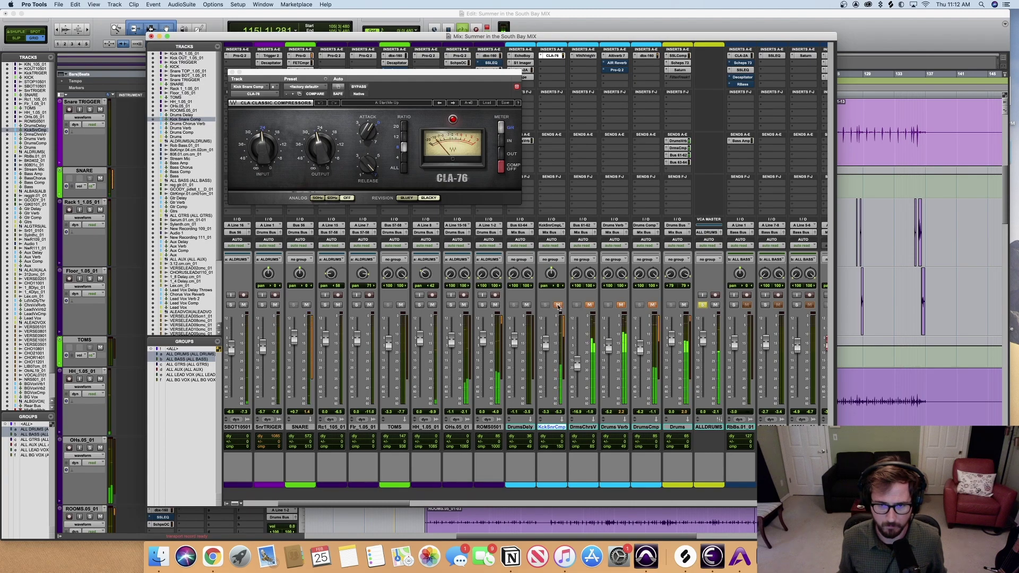
{"action": "left_click", "coordinate": [558, 306]}
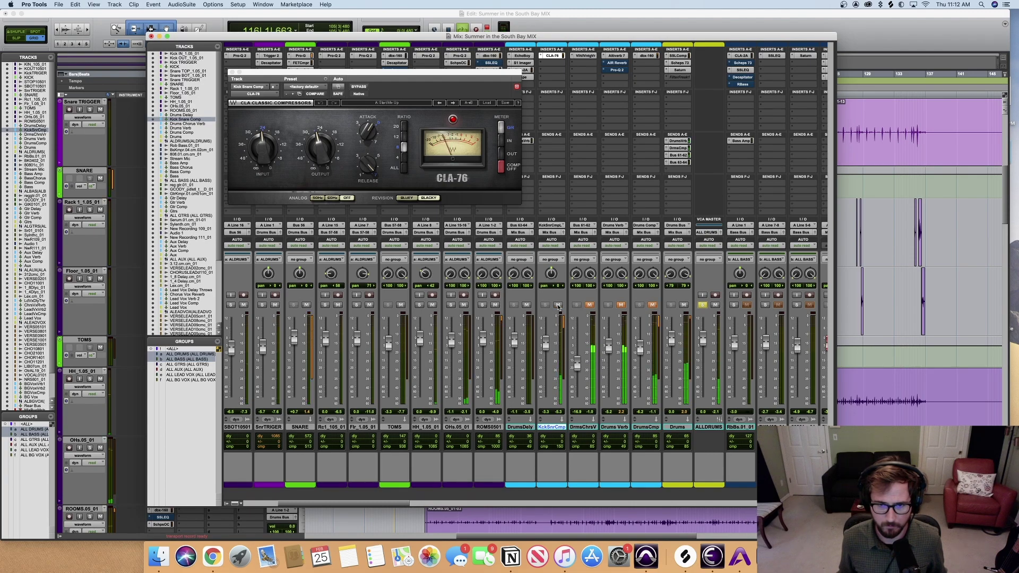
{"action": "left_click", "coordinate": [652, 305]}
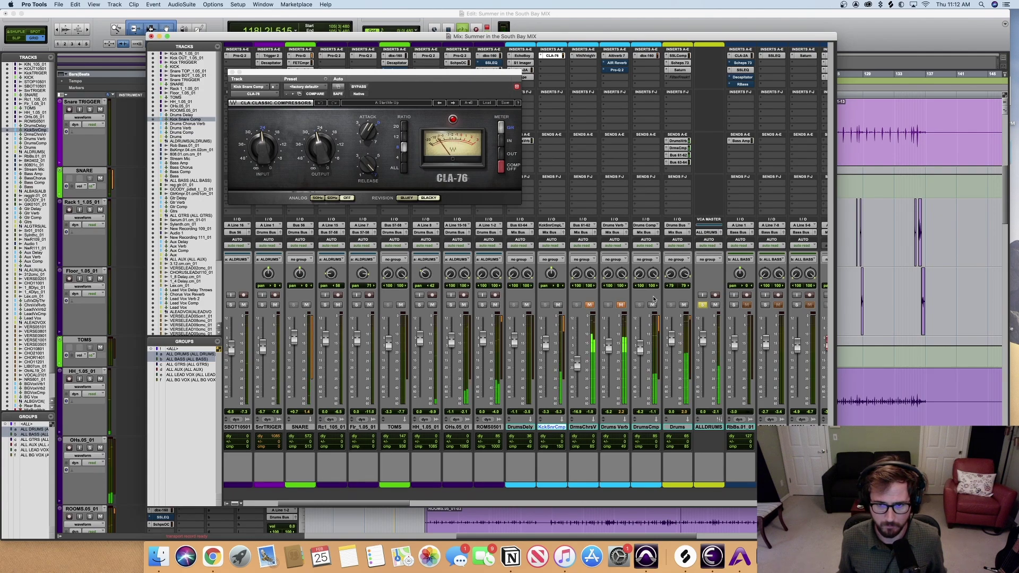
Stop playback and open the Altiverb 7 on the Drums Verb track, moving its window clear of the track's mixer controls.
{"action": "key", "text": "space"}
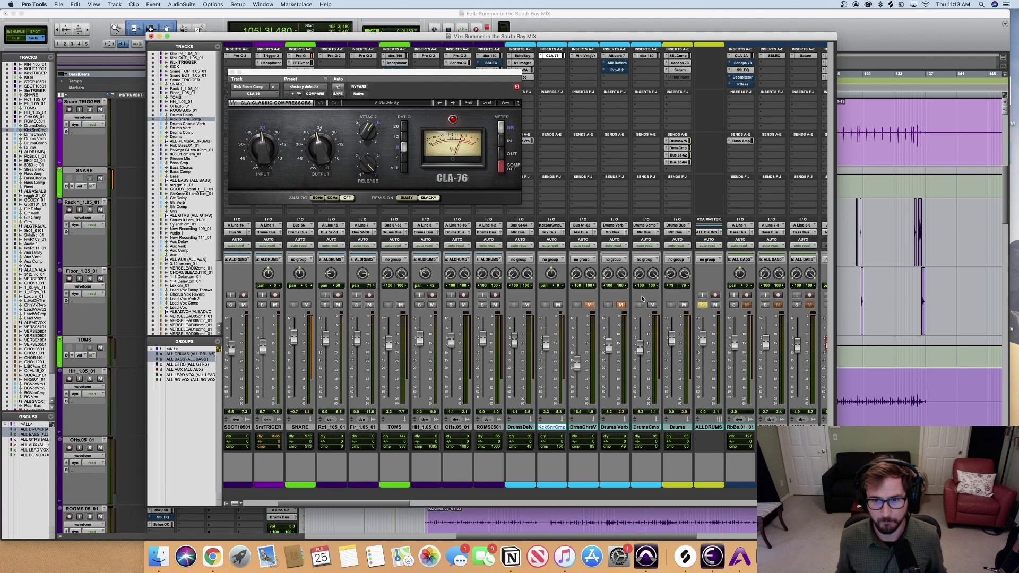
{"action": "left_click", "coordinate": [616, 428]}
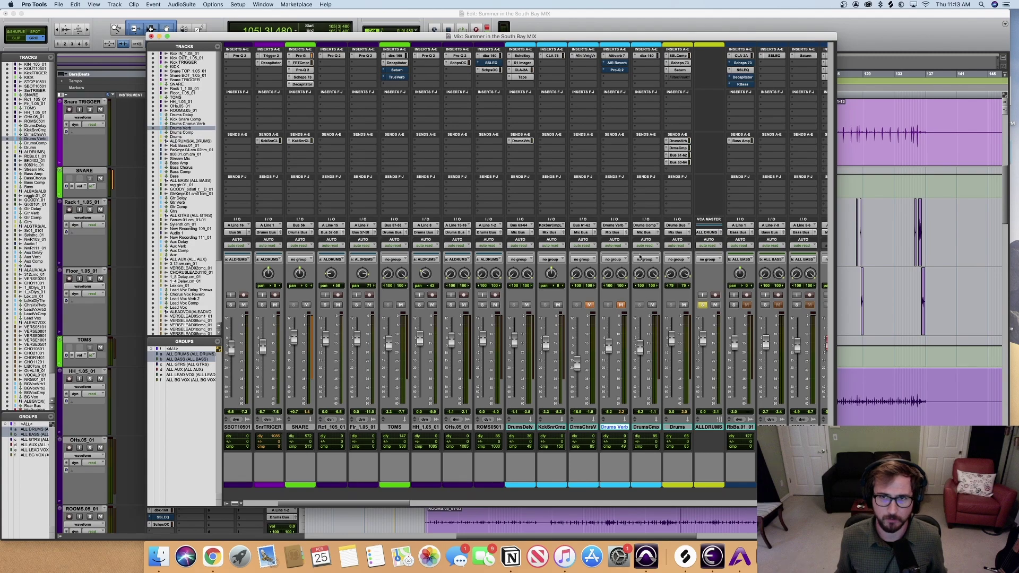
{"action": "left_click", "coordinate": [617, 57]}
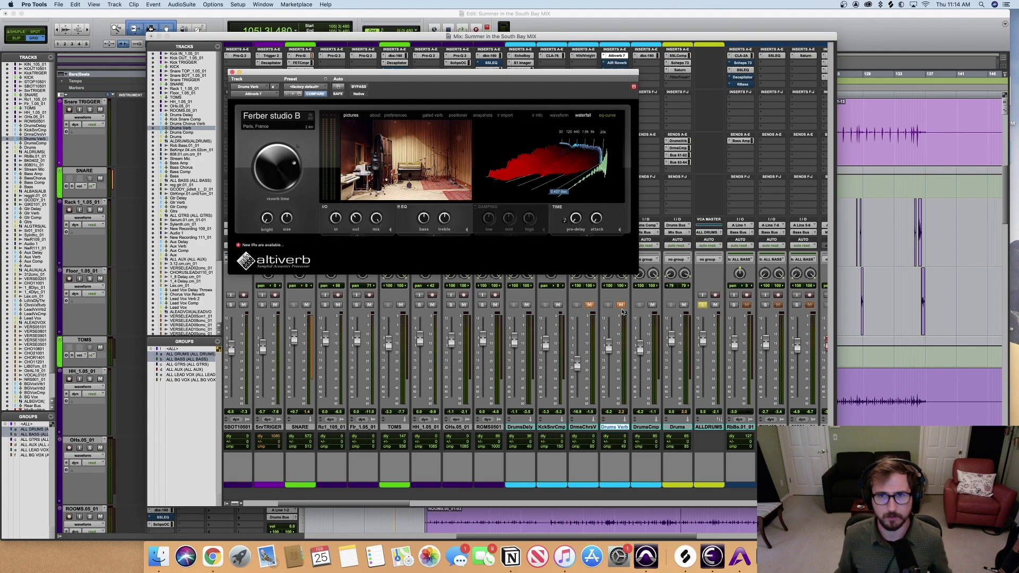
{"action": "left_click_drag", "start_coordinate": [583, 91], "coordinate": [541, 89]}
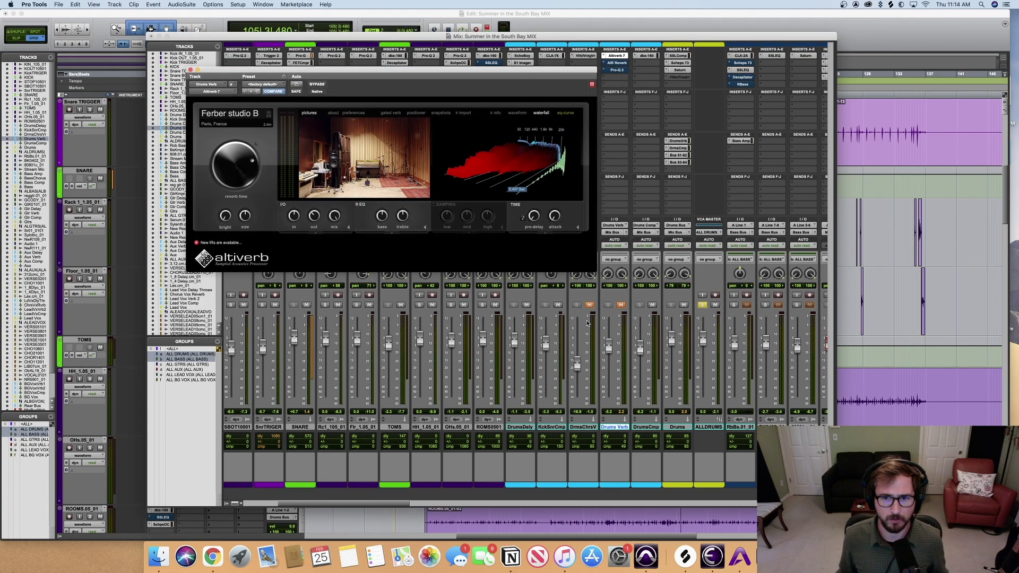
Play the drums and toggle the Drums Verb mute to compare with and without the reverb, leaving the track unmuted.
{"action": "key", "text": "space"}
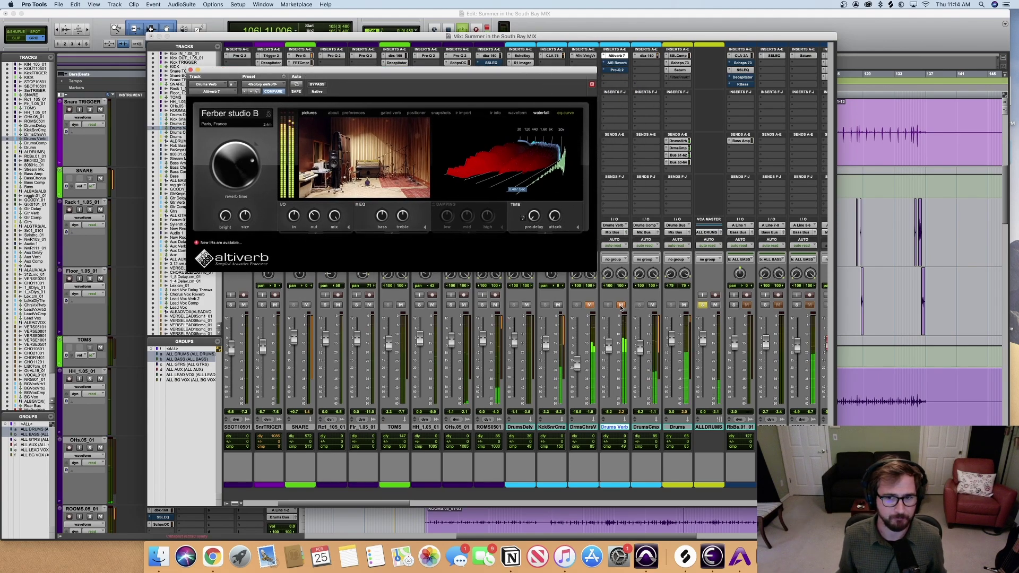
{"action": "left_click", "coordinate": [621, 306]}
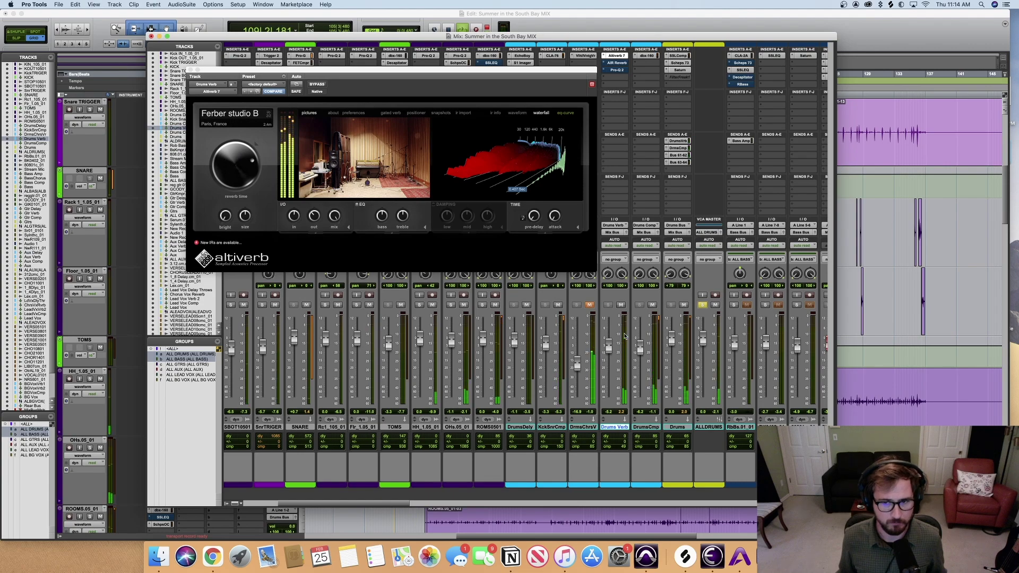
{"action": "left_click", "coordinate": [622, 306]}
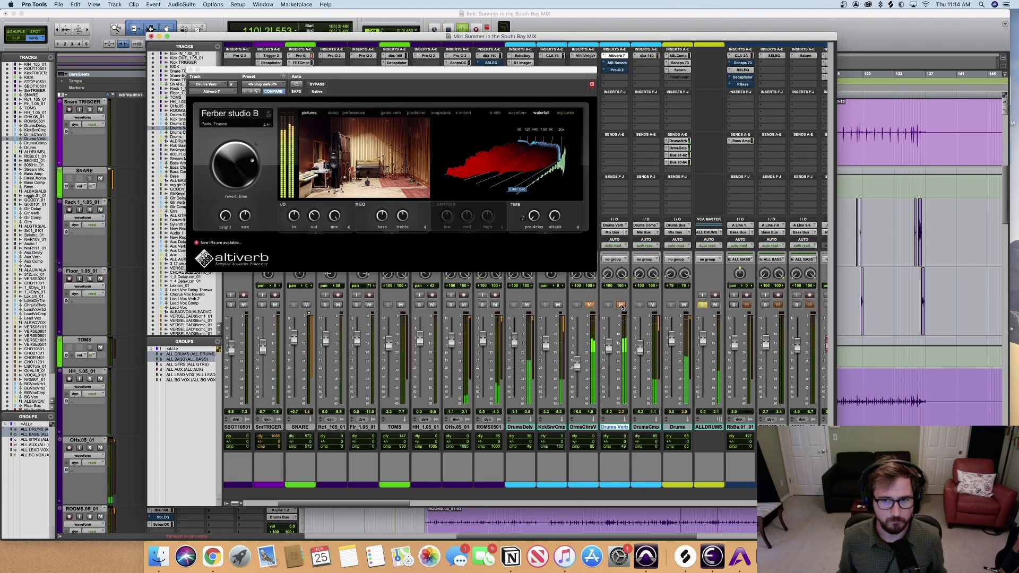
{"action": "left_click", "coordinate": [622, 306]}
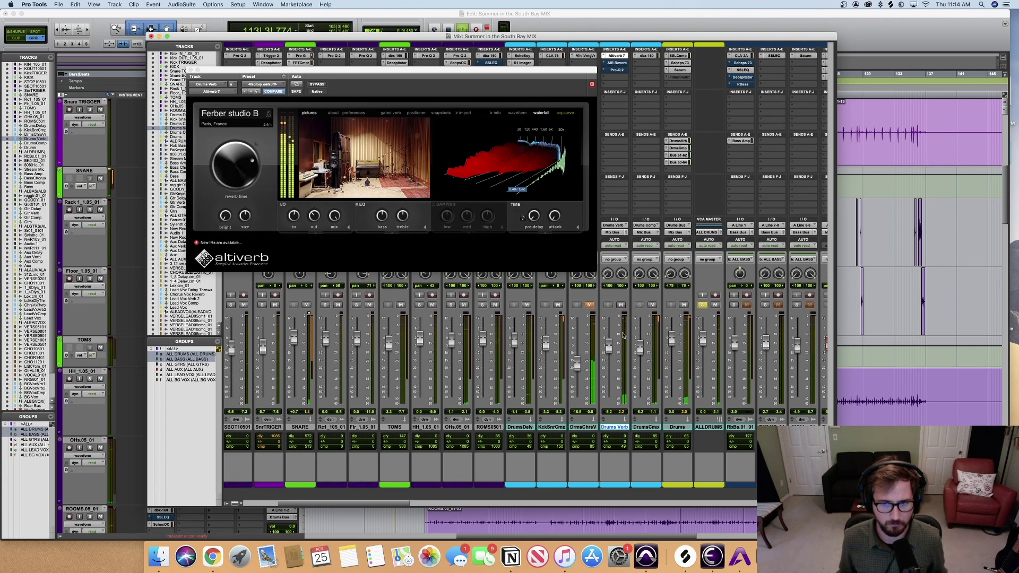
{"action": "key", "text": "space"}
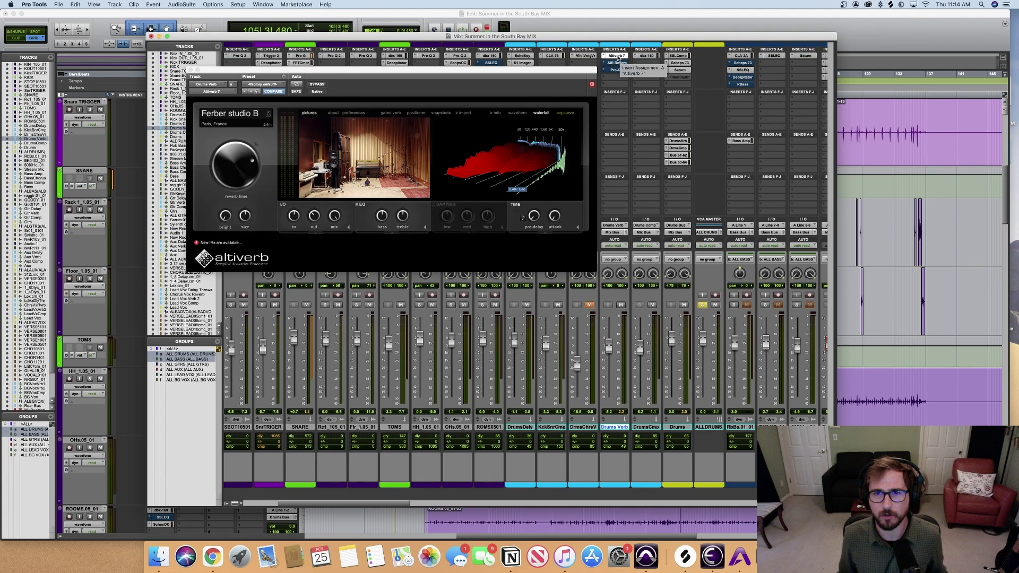
Open the AIR Reverb on Drums Verb and compare it with Altiverb during playback by toggling their bypass, leaving AIR Reverb active.
{"action": "left_click", "coordinate": [618, 63]}
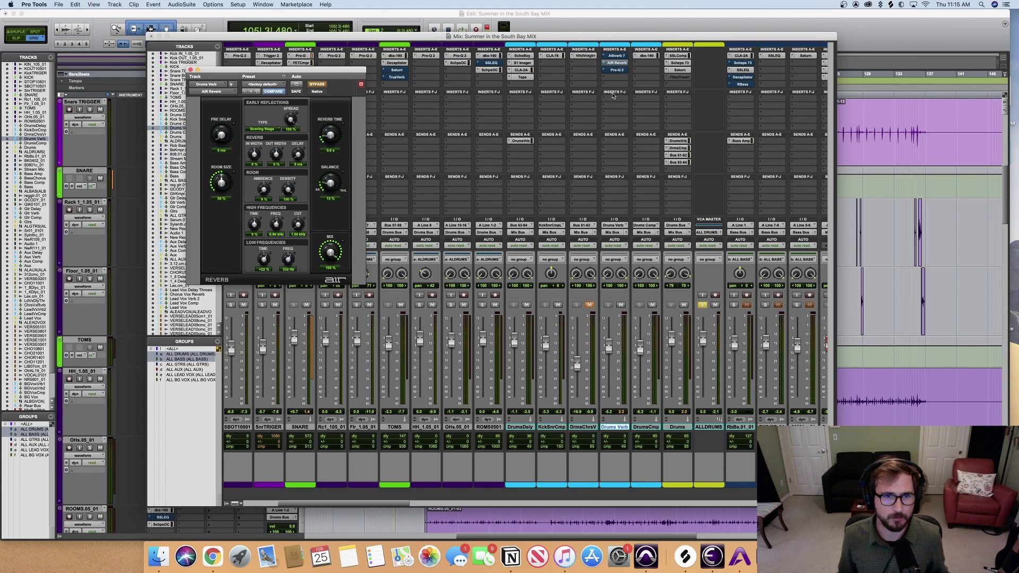
{"action": "left_click", "coordinate": [614, 63], "text": "super"}
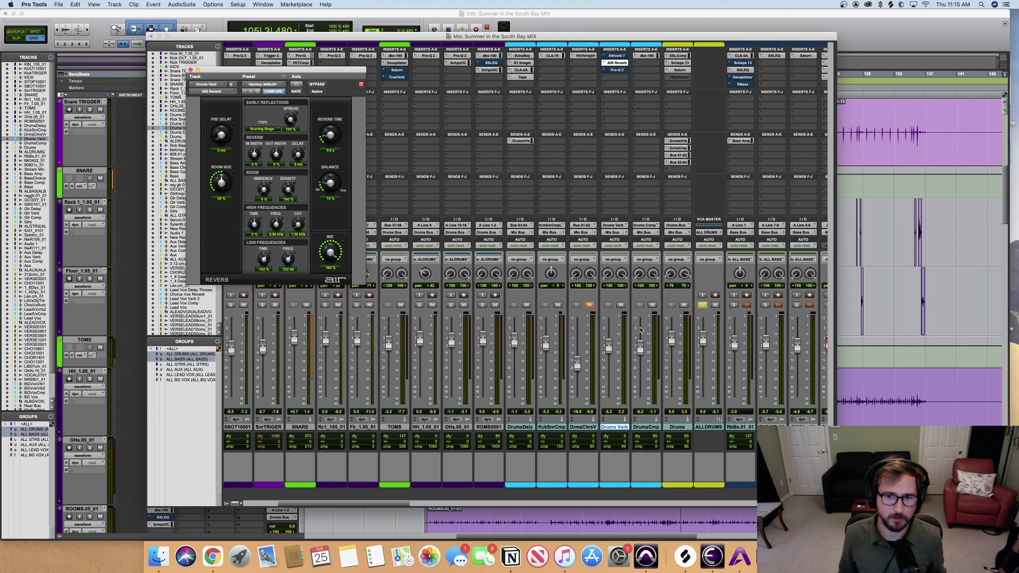
{"action": "key", "text": "space"}
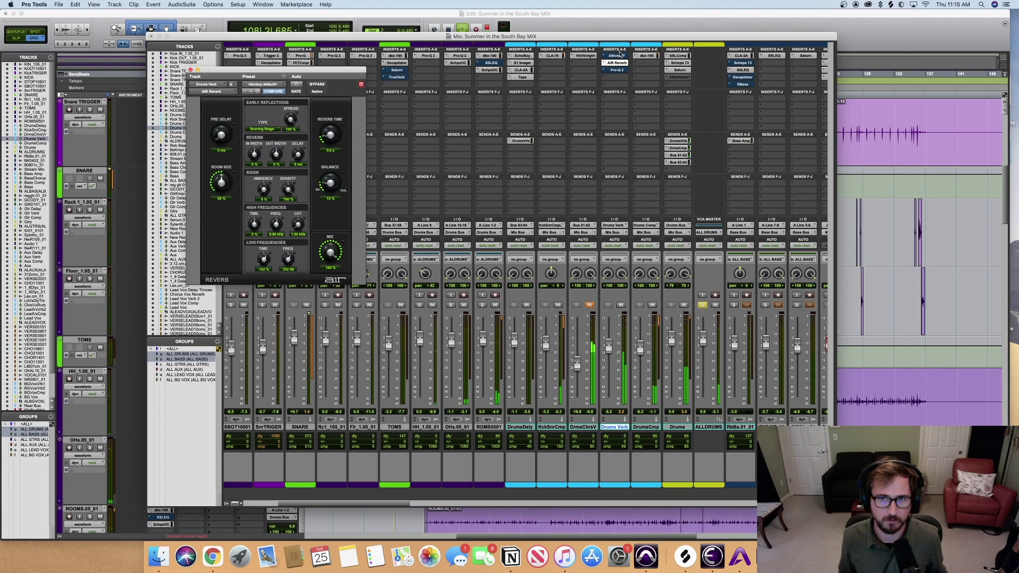
{"action": "left_click", "coordinate": [617, 62], "text": "super"}
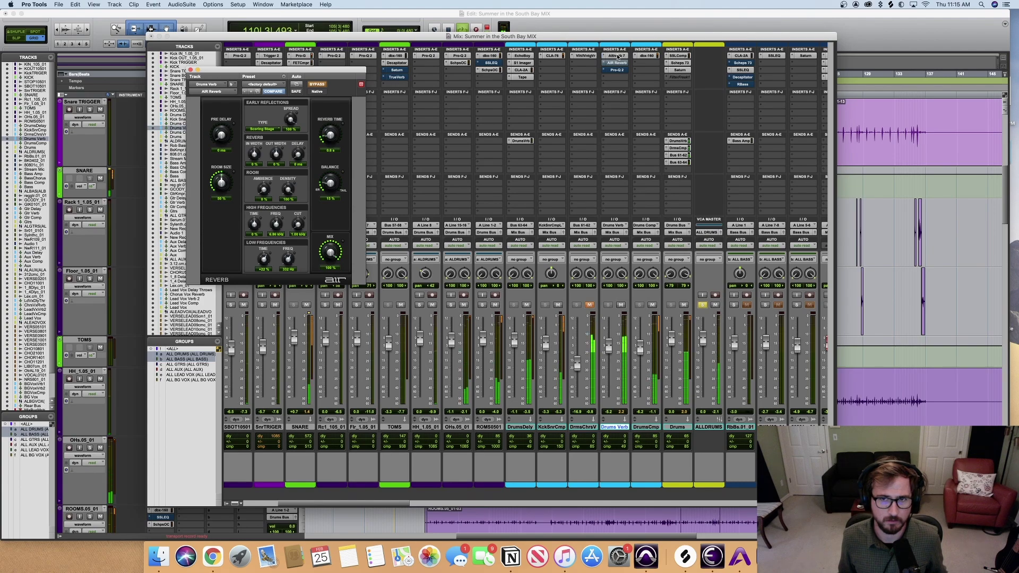
{"action": "left_click", "coordinate": [617, 56], "text": "super"}
{"action": "left_click", "coordinate": [617, 62], "text": "super"}
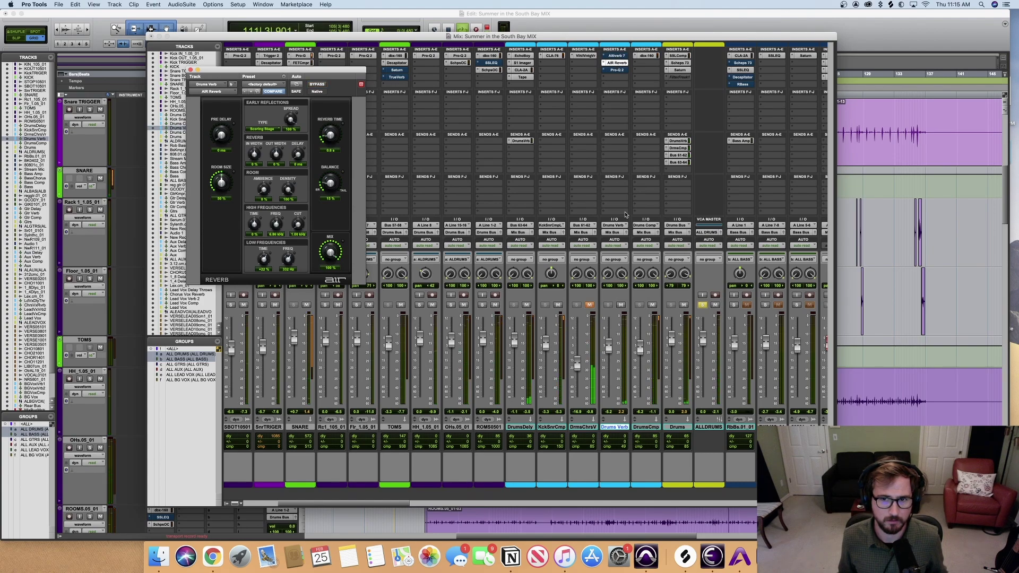
Mute and unmute Drums Verb during playback to audition the AIR Reverb, and stop playback.
{"action": "left_click", "coordinate": [622, 306]}
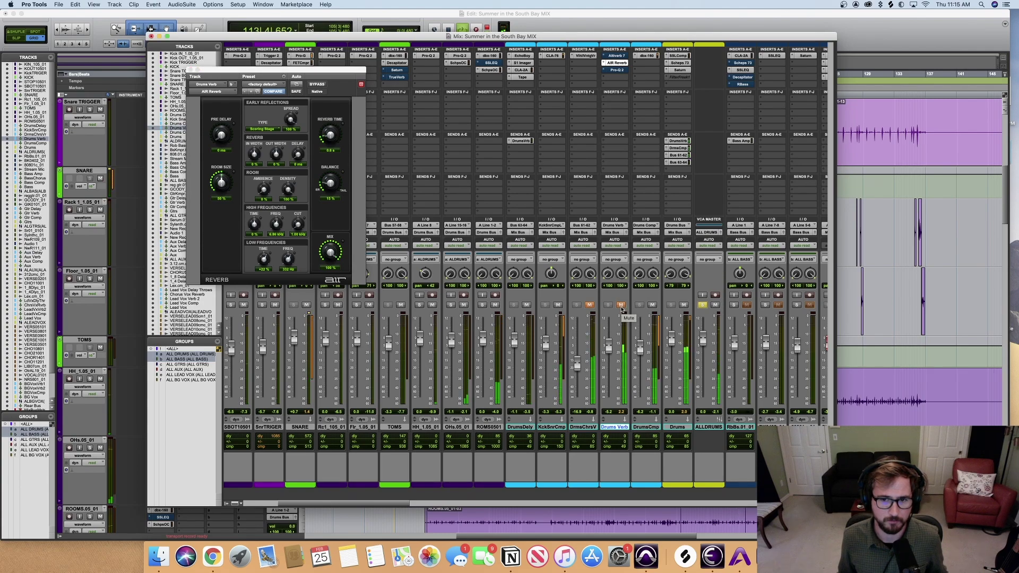
{"action": "left_click", "coordinate": [621, 306]}
{"action": "key", "text": "space"}
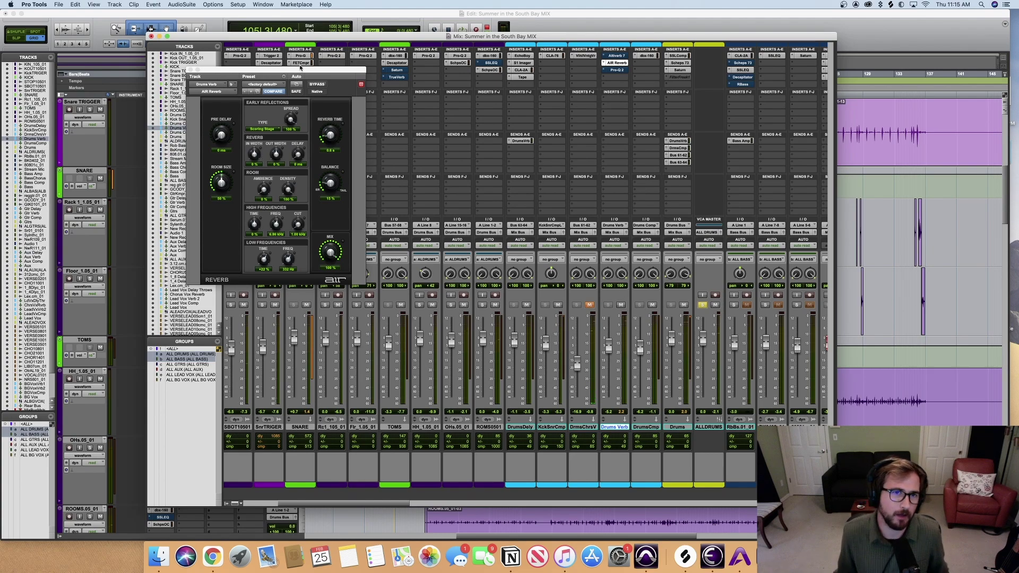
Move the AIR Reverb window aside, then select the Drums Chorus Verb track and unmute it.
{"action": "left_click_drag", "start_coordinate": [300, 71], "coordinate": [299, 75]}
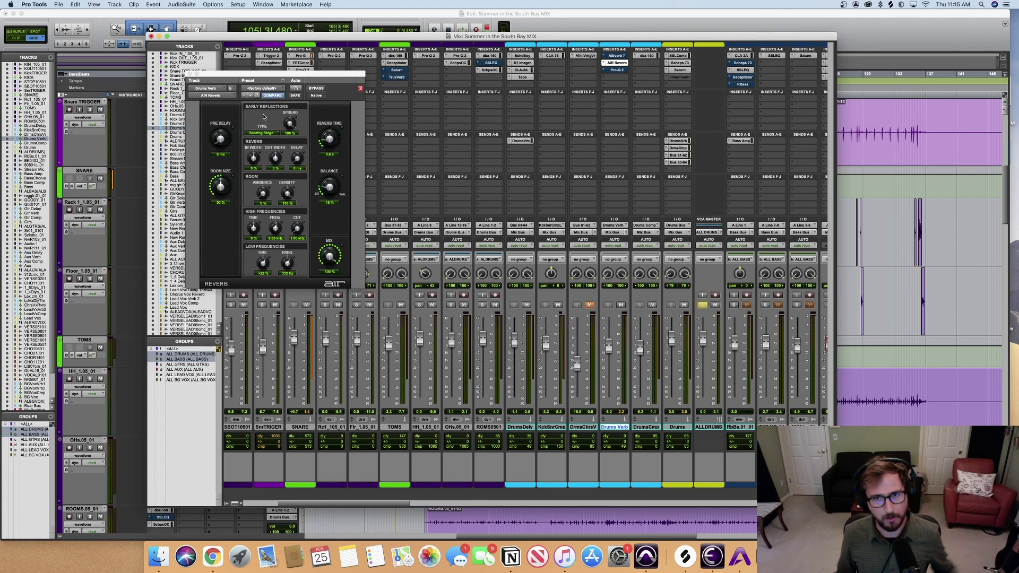
{"action": "left_click_drag", "start_coordinate": [342, 74], "coordinate": [449, 52]}
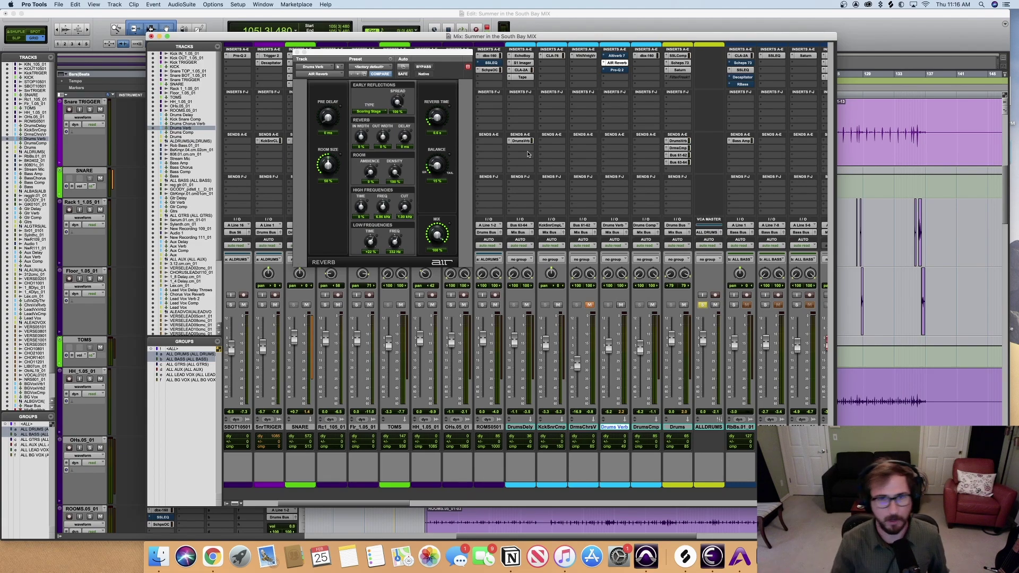
{"action": "left_click", "coordinate": [583, 427]}
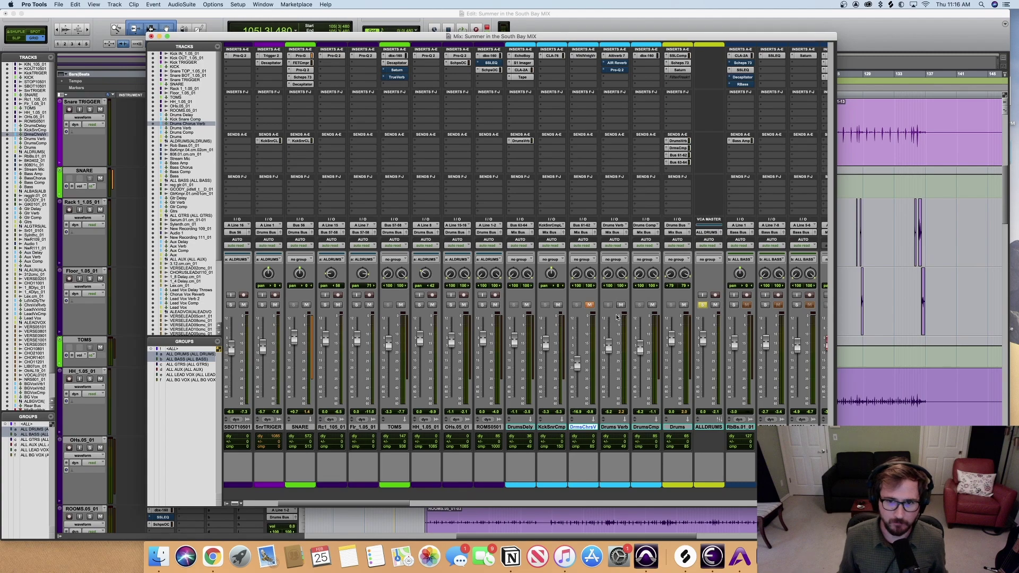
{"action": "left_click", "coordinate": [590, 306]}
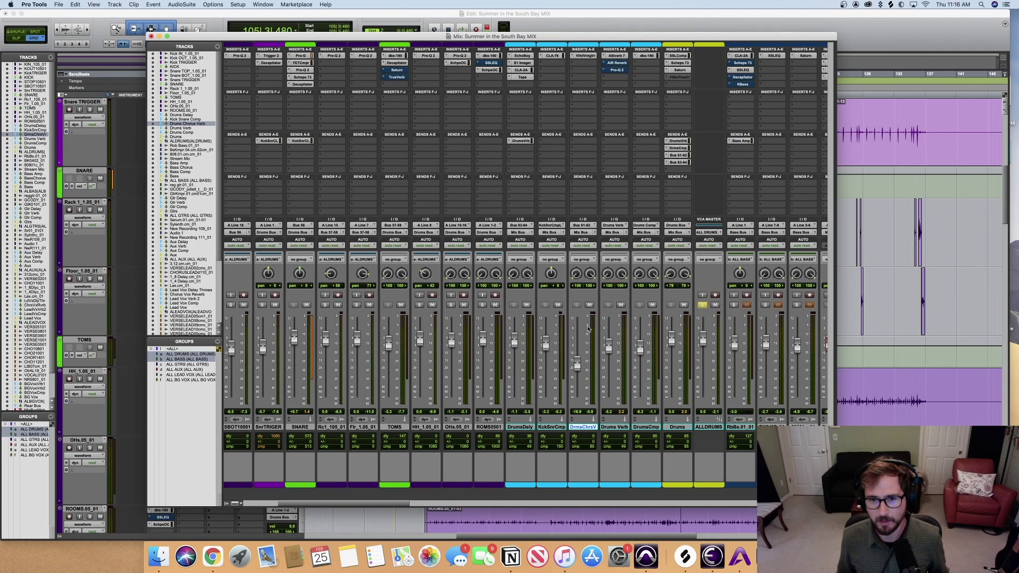
Open ValhallaVintageVerb on Drums Chorus Verb and toggle the track's mute during playback to compare, leaving it unmuted.
{"action": "scroll", "coordinate": [578, 321], "scroll_direction": "left", "scroll_amount": 1}
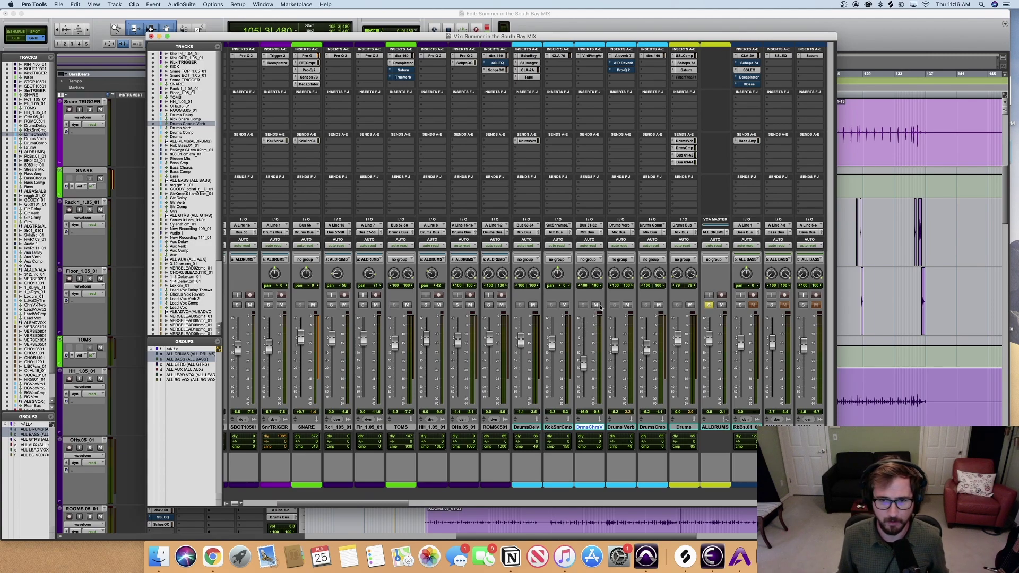
{"action": "key", "text": "space"}
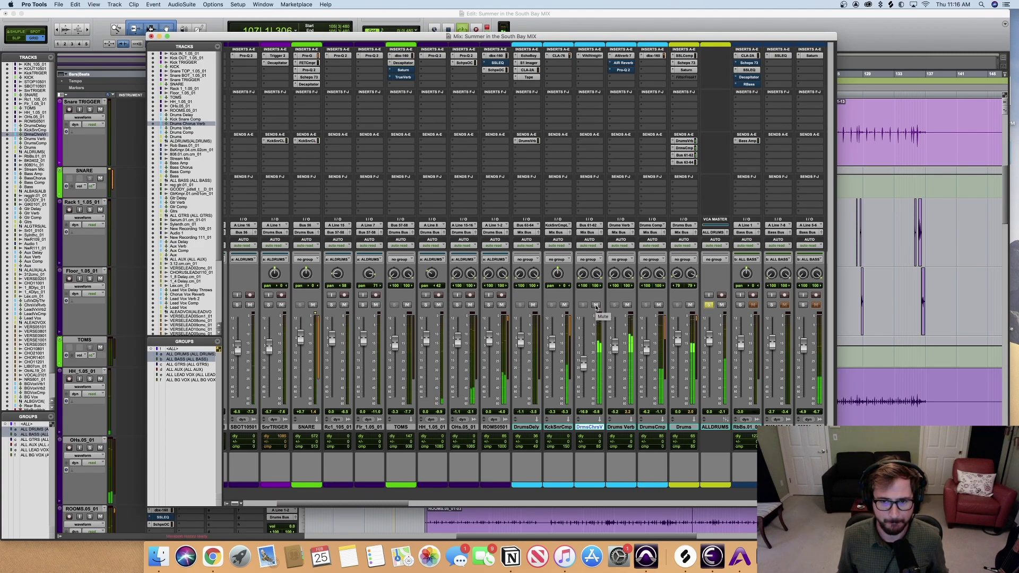
{"action": "left_click", "coordinate": [596, 305]}
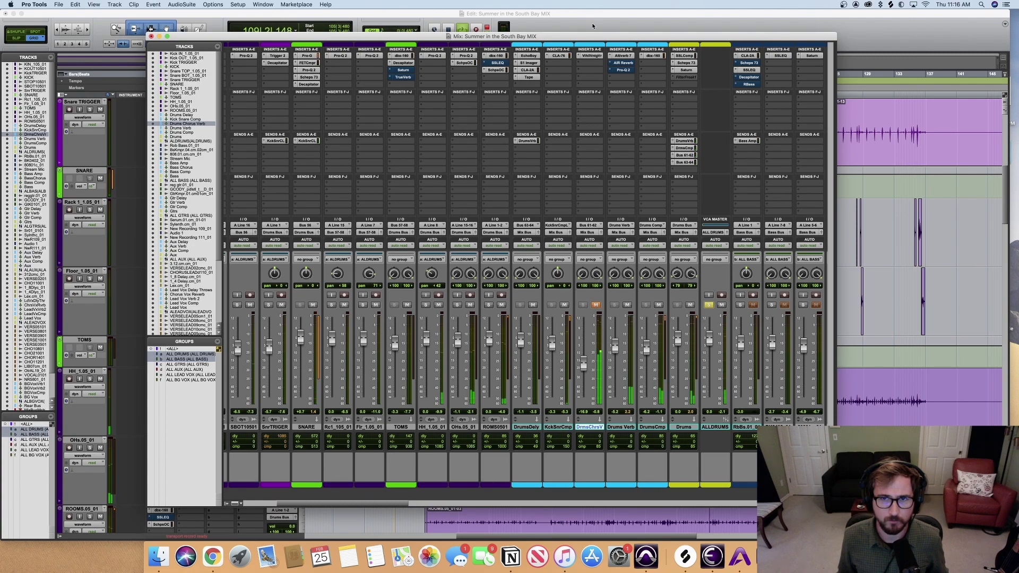
{"action": "left_click", "coordinate": [589, 55]}
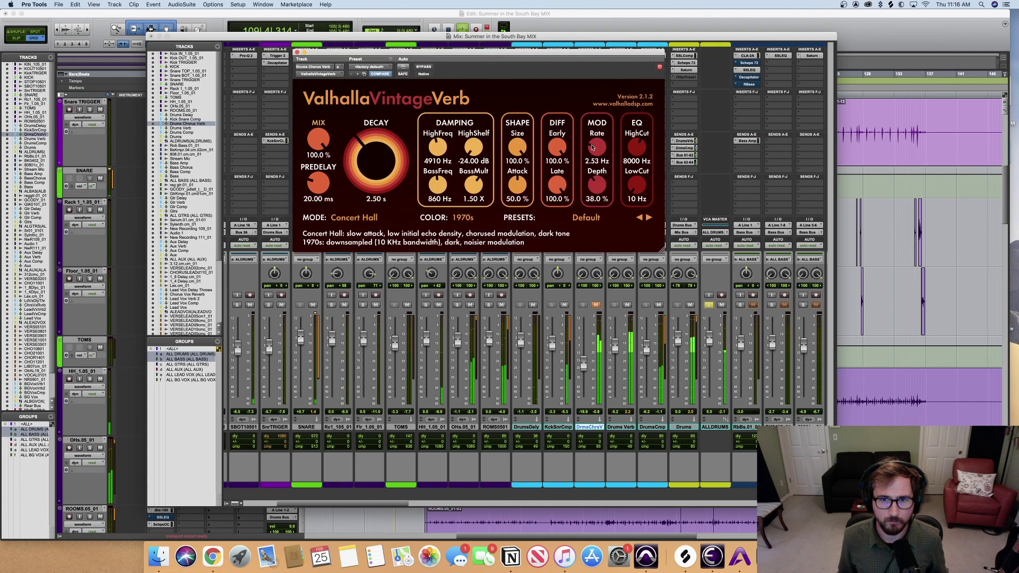
{"action": "left_click", "coordinate": [596, 306]}
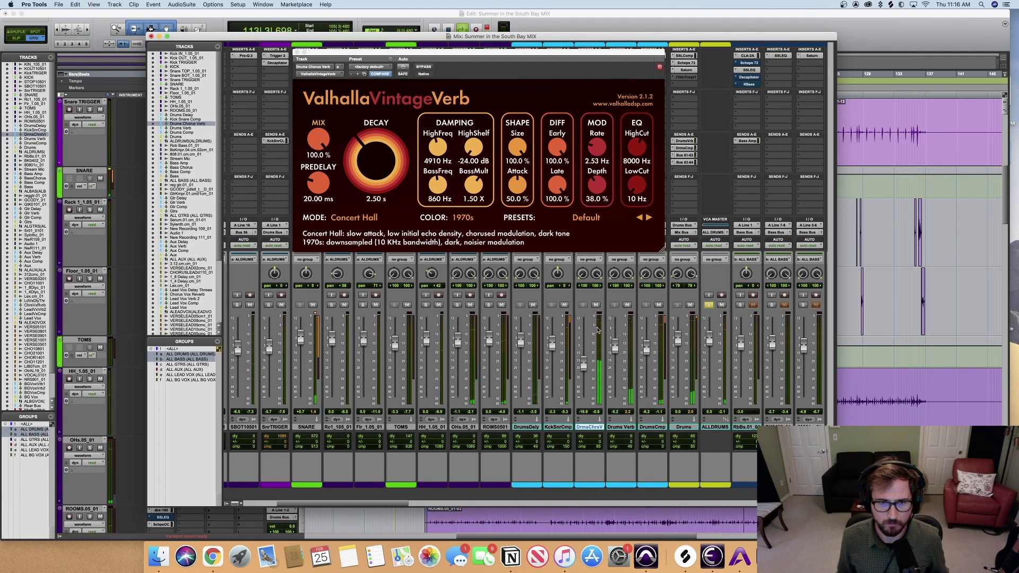
{"action": "key", "text": "space"}
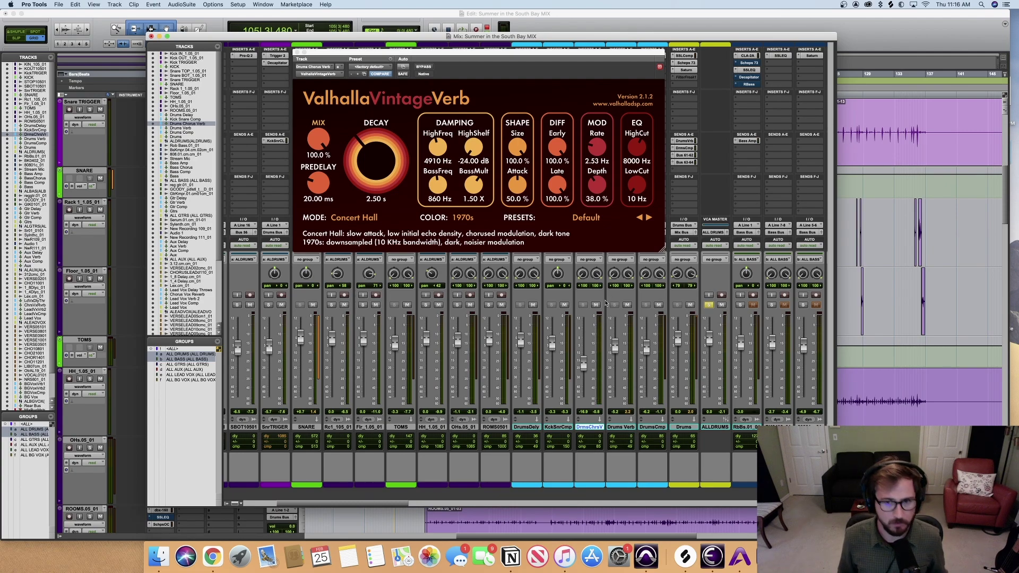
Turn off the solo on the ALL DRUMS VCA and toggle the Drums Chorus Verb mute during full-mix playback, leaving it unmuted.
{"action": "scroll", "coordinate": [606, 304], "scroll_direction": "right", "scroll_amount": 2}
{"action": "scroll", "coordinate": [605, 303], "scroll_direction": "right", "scroll_amount": 2}
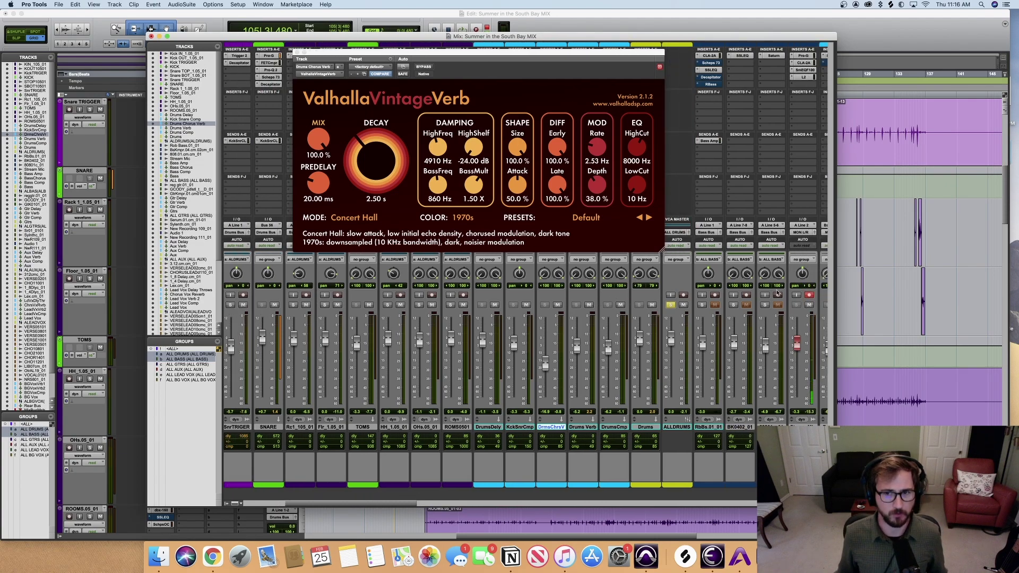
{"action": "left_click", "coordinate": [671, 305]}
{"action": "key", "text": "space"}
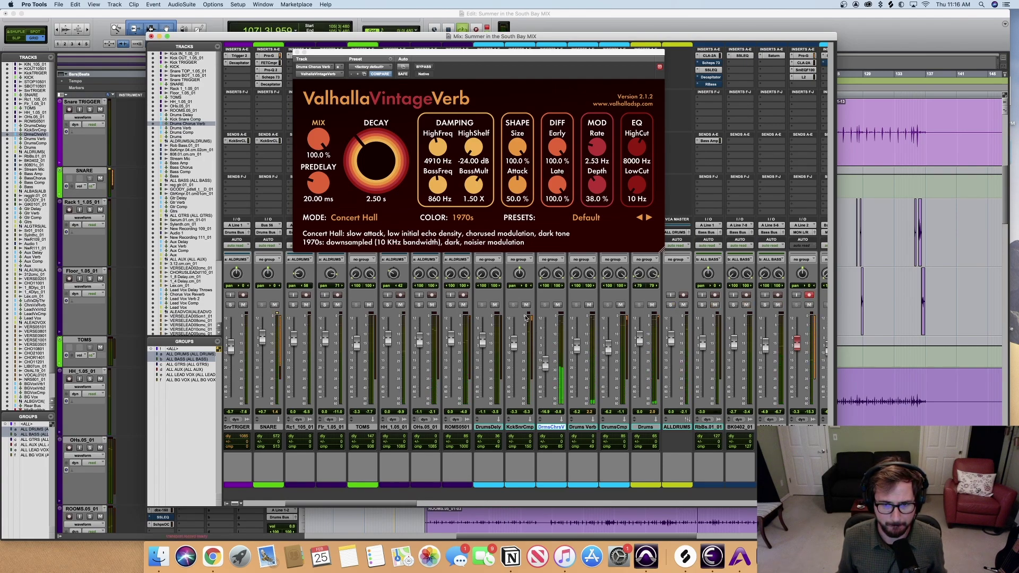
{"action": "left_click", "coordinate": [558, 306]}
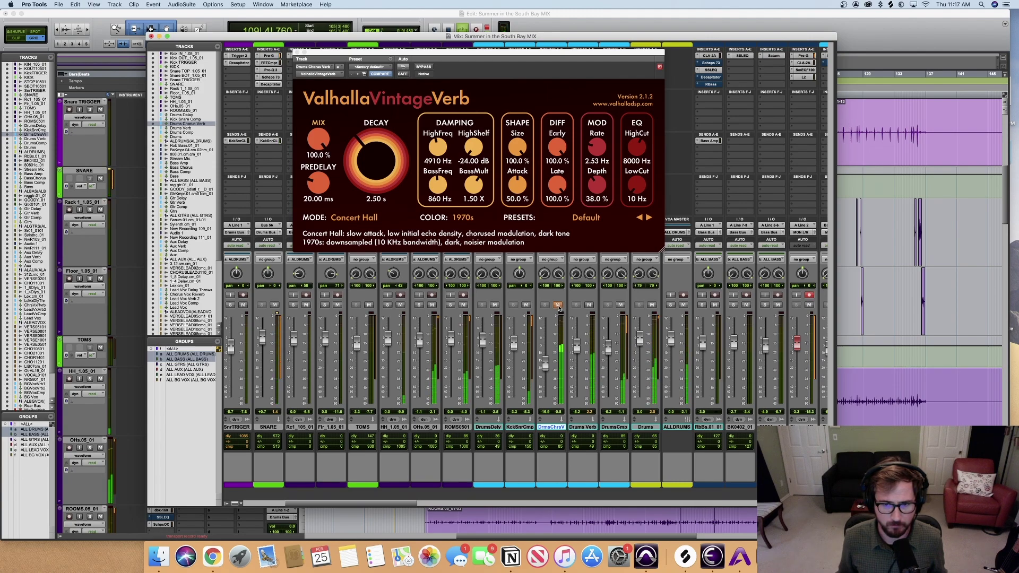
{"action": "left_click", "coordinate": [558, 306]}
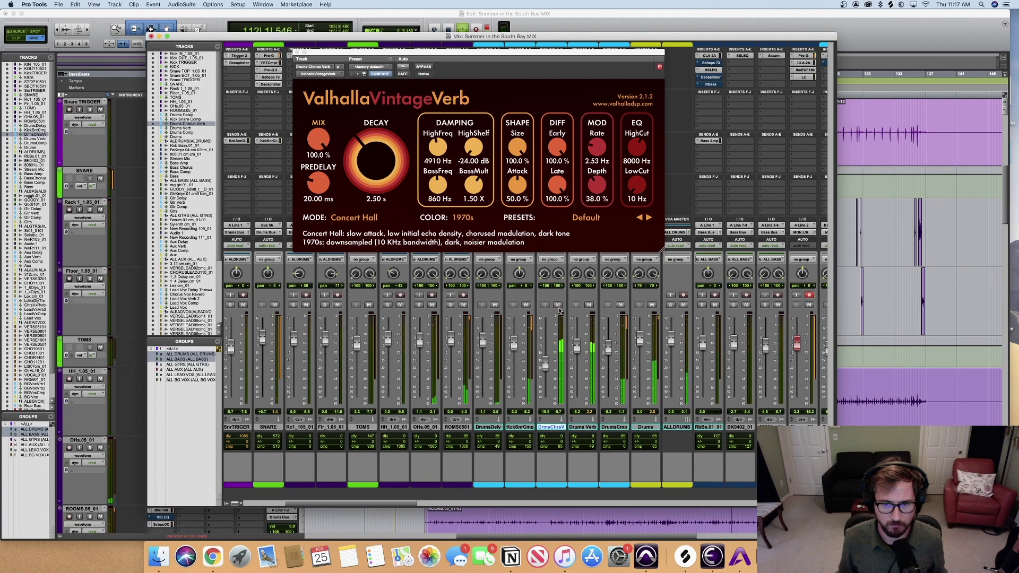
{"action": "key", "text": "space"}
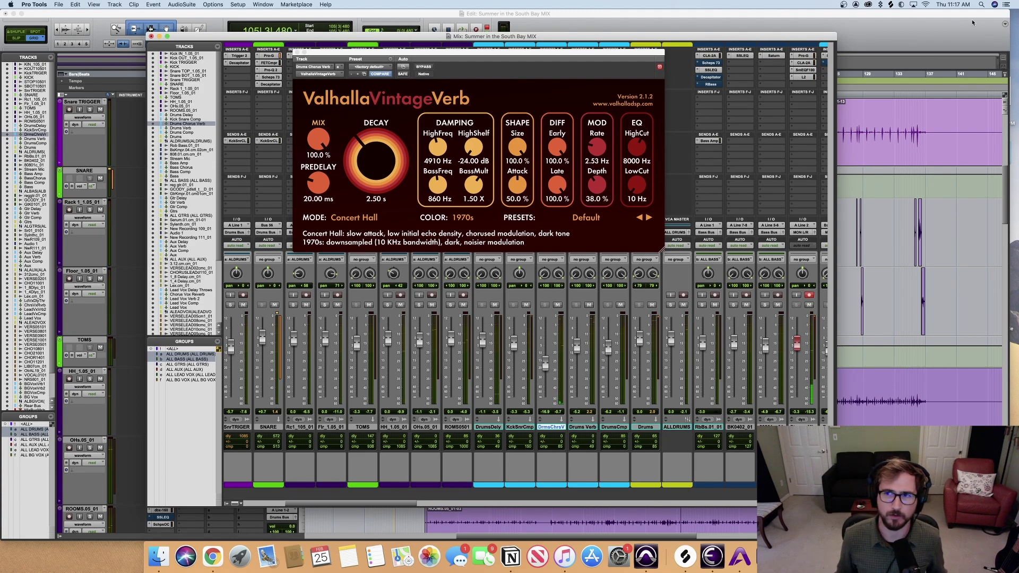
Set the playback start to 91|1|000 in the Edit window's timeline and play from there in the Mix window.
{"action": "left_click", "coordinate": [932, 31]}
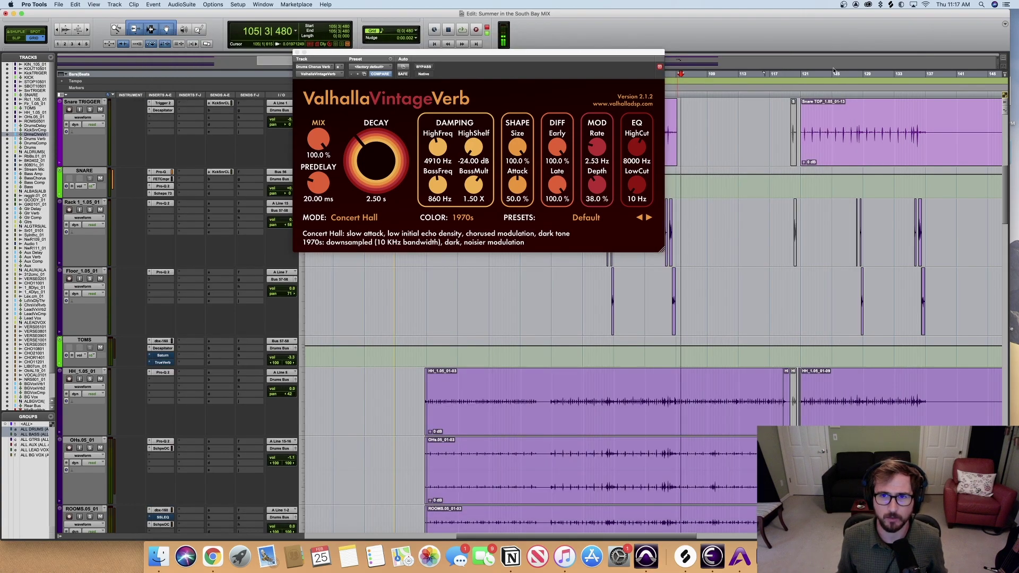
{"action": "left_click_drag", "start_coordinate": [463, 56], "coordinate": [343, 89]}
{"action": "left_click", "coordinate": [575, 78]}
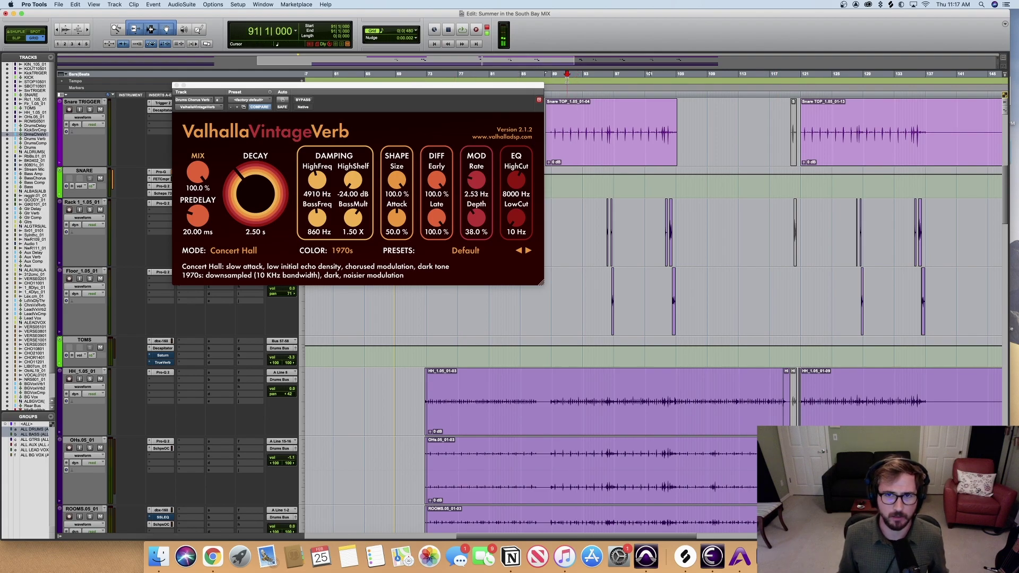
{"action": "key", "text": "super+equal"}
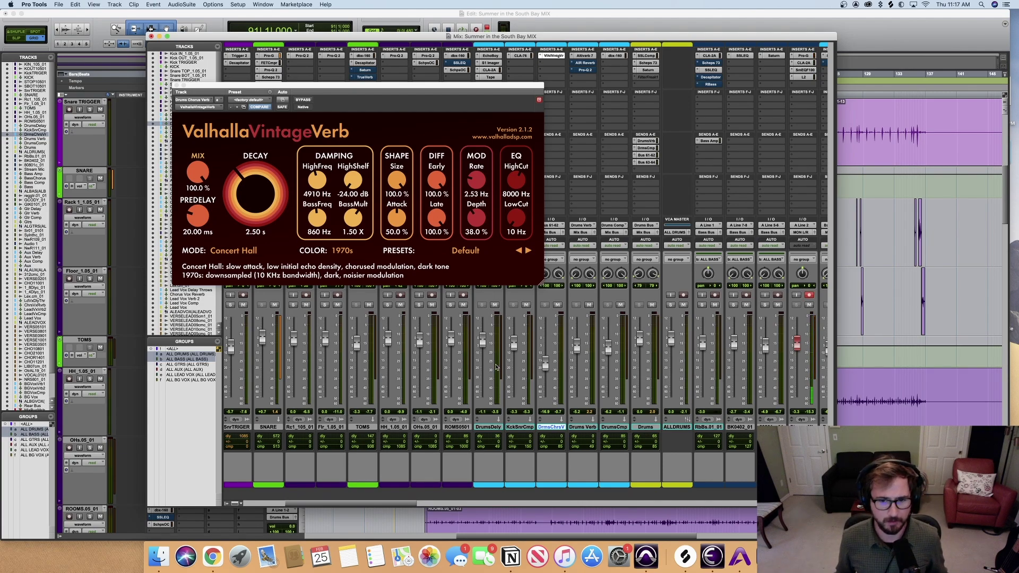
{"action": "key", "text": "space"}
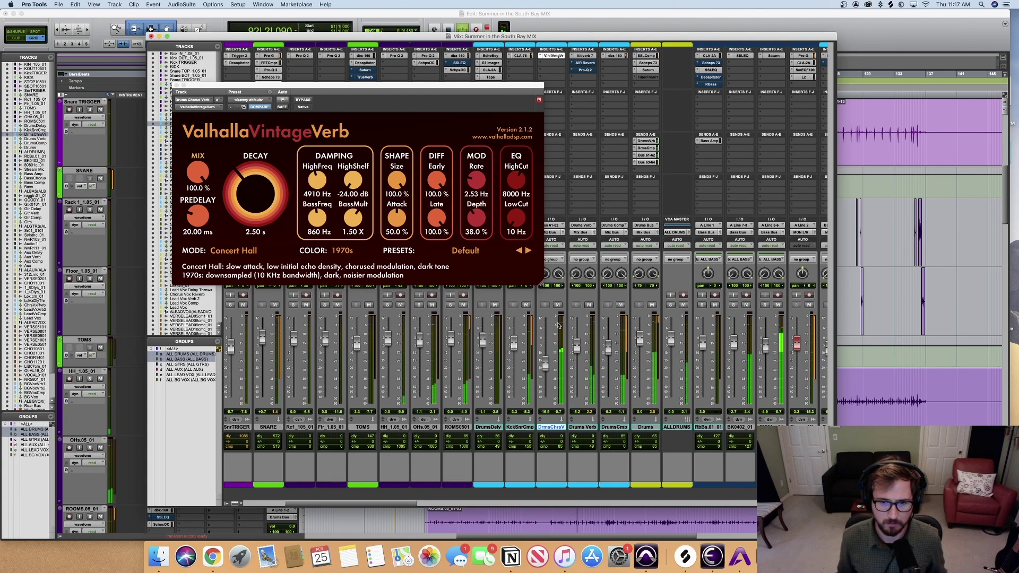
Compare the mix with Drums Chorus Verb muted and unmuted during playback, first in the full mix, and again with the ALL DRUMS VCA soloed.
{"action": "left_click", "coordinate": [558, 305]}
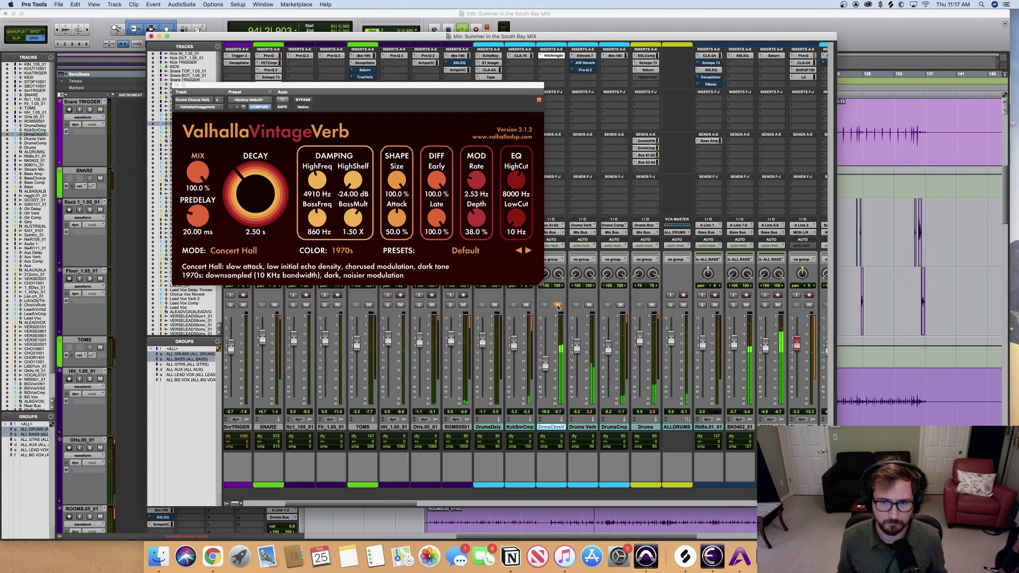
{"action": "left_click", "coordinate": [557, 306]}
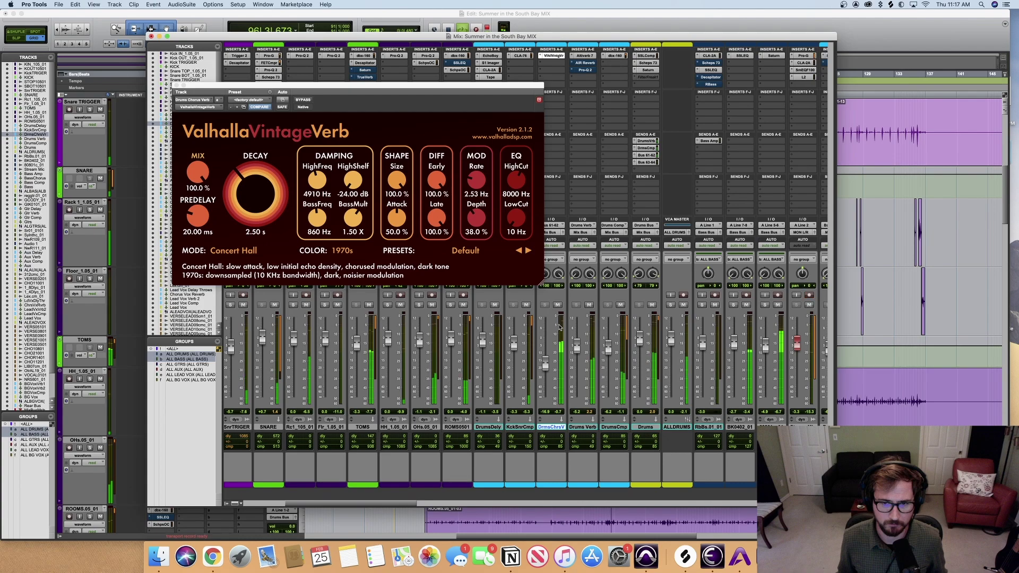
{"action": "left_click", "coordinate": [670, 306]}
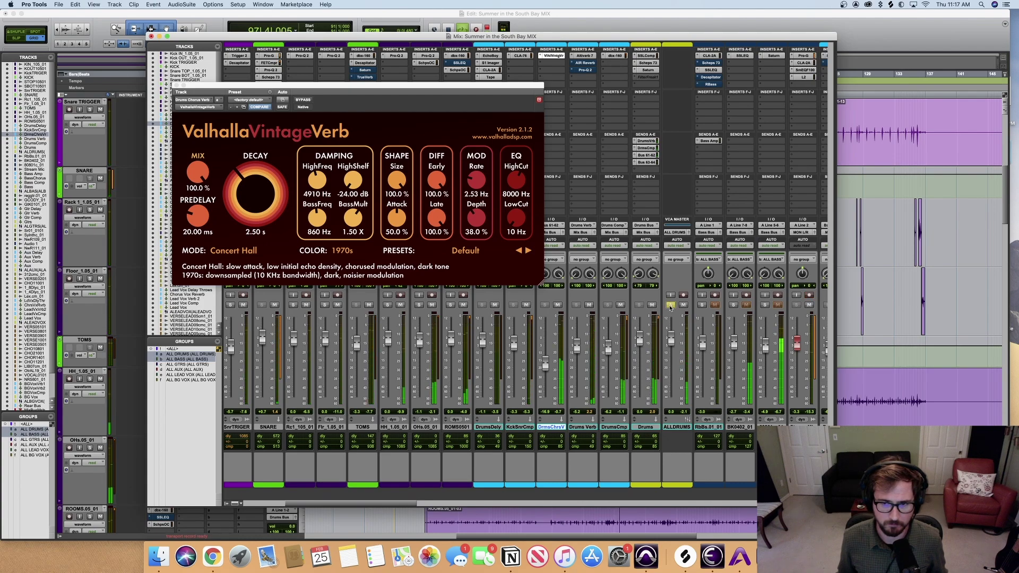
{"action": "left_click", "coordinate": [558, 306]}
{"action": "left_click", "coordinate": [558, 306]}
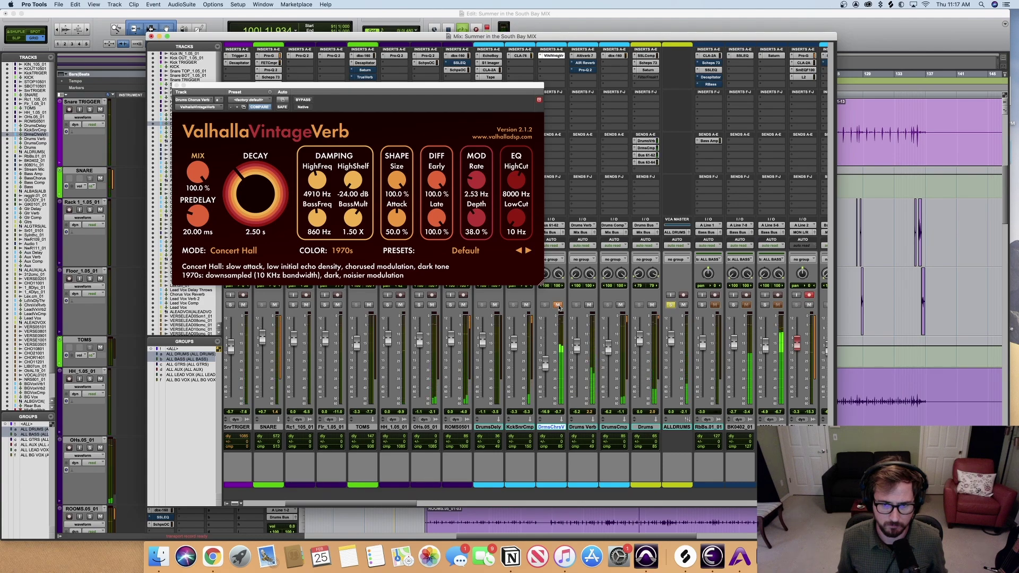
Turn off the ALL DRUMS VCA solo and stop playback, moving the ValhallaVintageVerb window clear of the tracks' upper insert slots.
{"action": "left_click", "coordinate": [670, 306]}
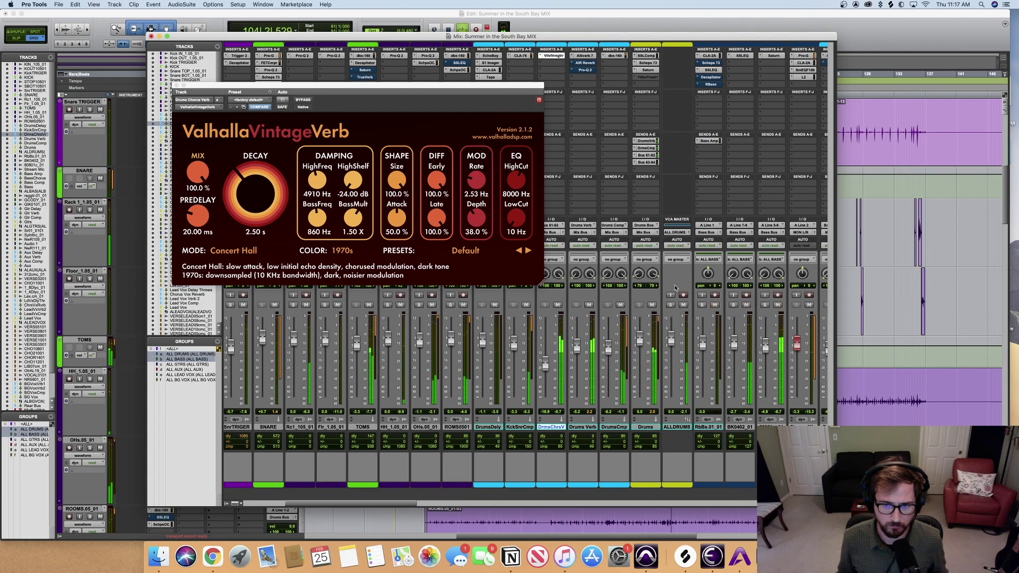
{"action": "key", "text": "space"}
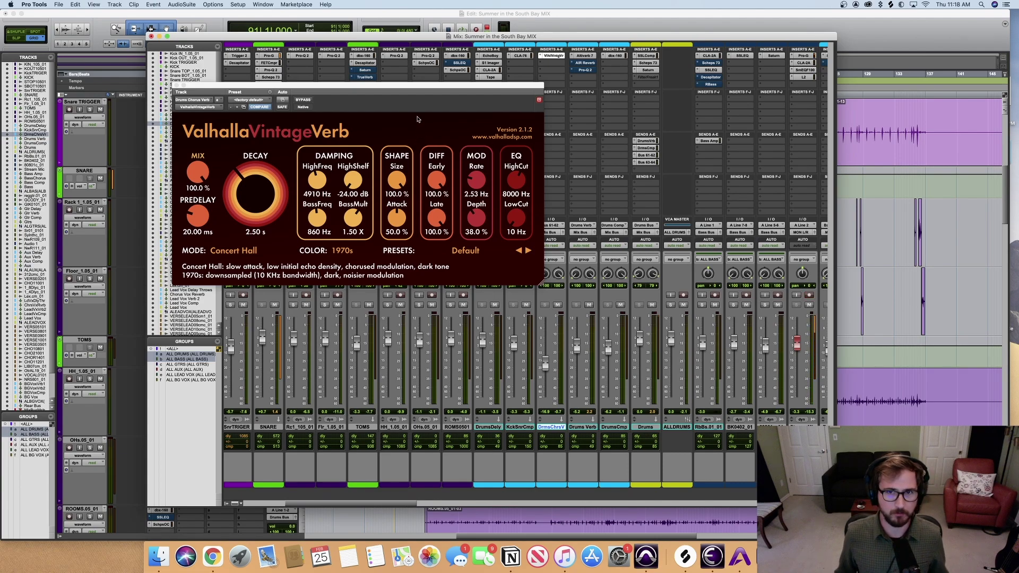
{"action": "left_click_drag", "start_coordinate": [415, 88], "coordinate": [468, 129]}
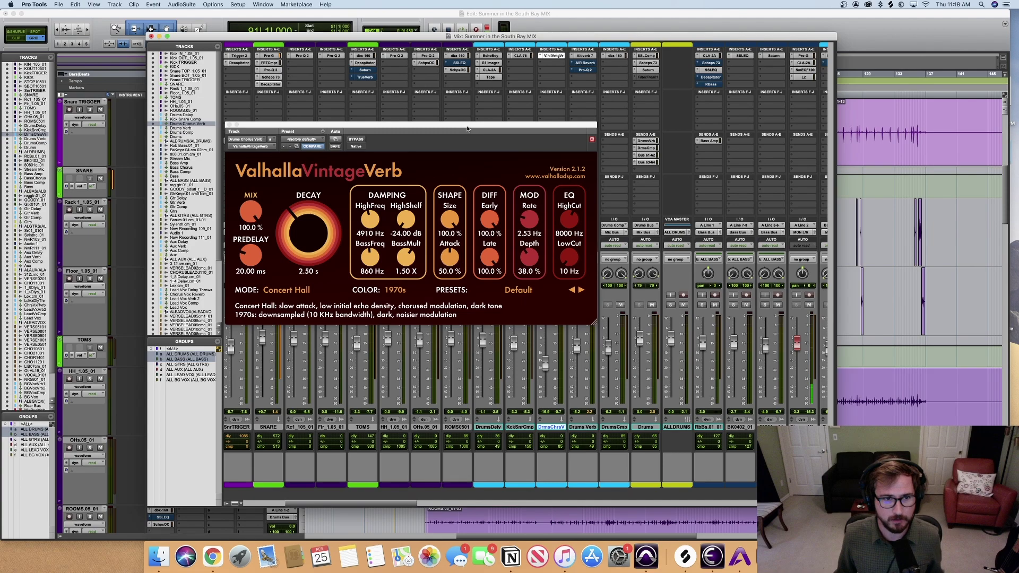